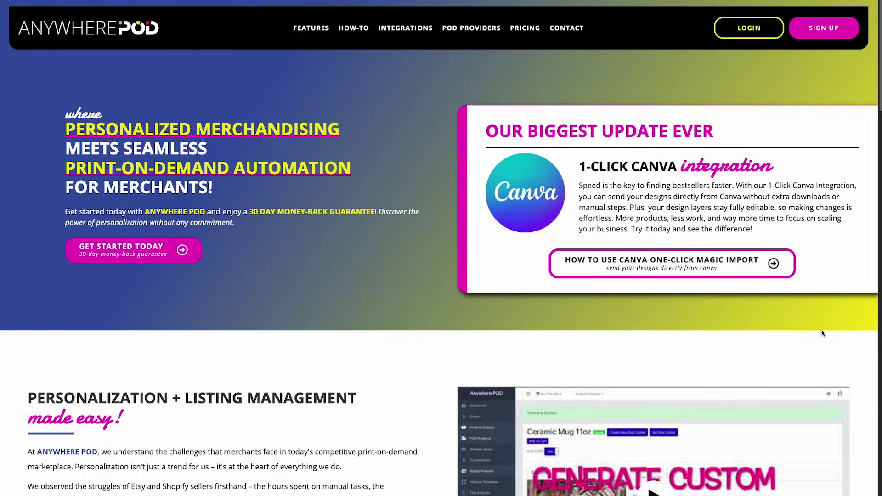
# - Scroll down through the Anywhere POD homepage feature sections
pyautogui.scroll(-5, 823, 333)
pyautogui.scroll(-6, 823, 333)
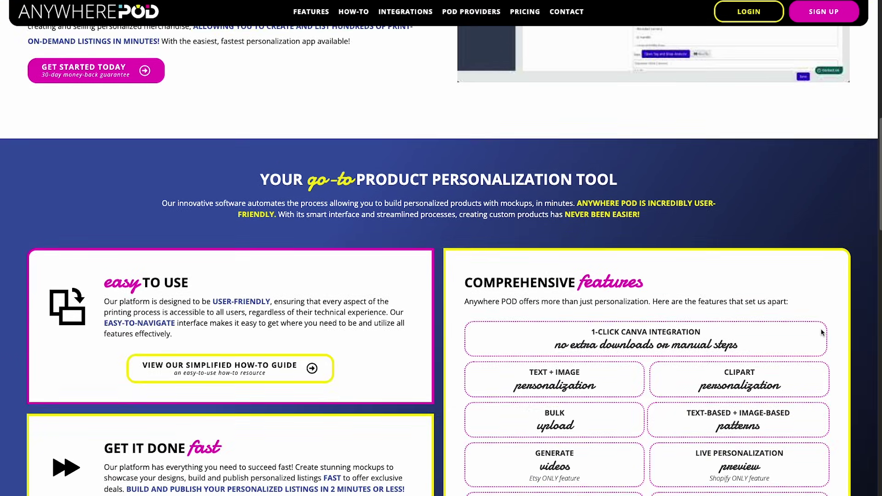
pyautogui.scroll(-2, 822, 333)
pyautogui.scroll(-3, 822, 334)
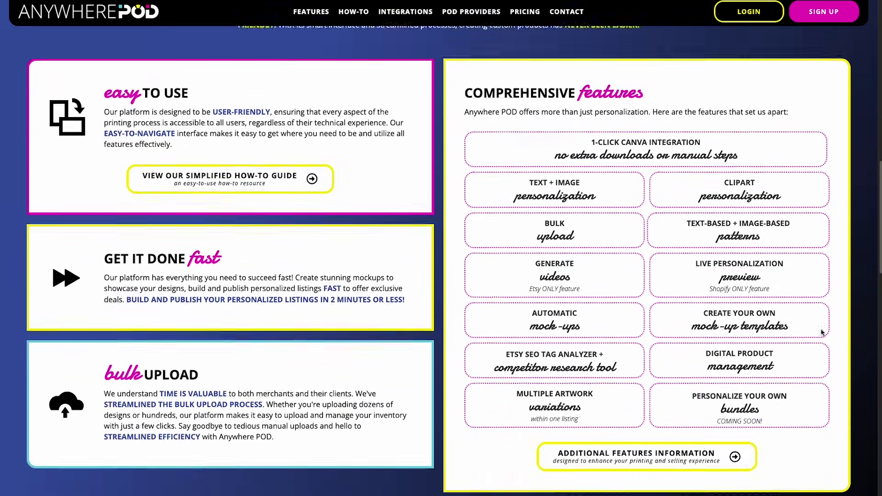
pyautogui.scroll(-6, 822, 333)
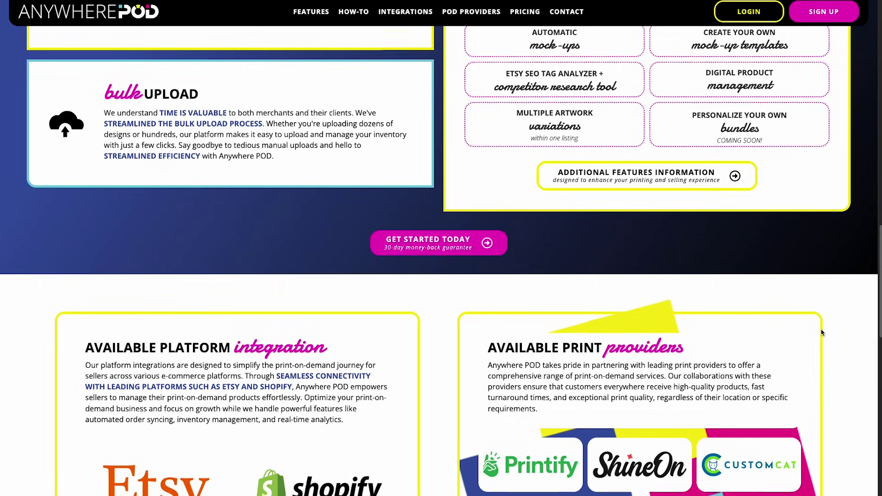
pyautogui.scroll(-3, 823, 333)
pyautogui.scroll(-4, 823, 333)
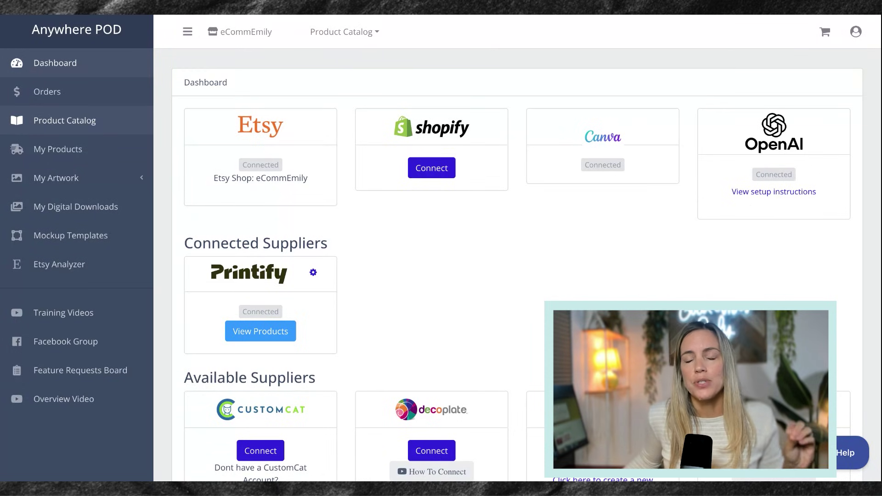
pyautogui.scroll(-3, 552, 217)
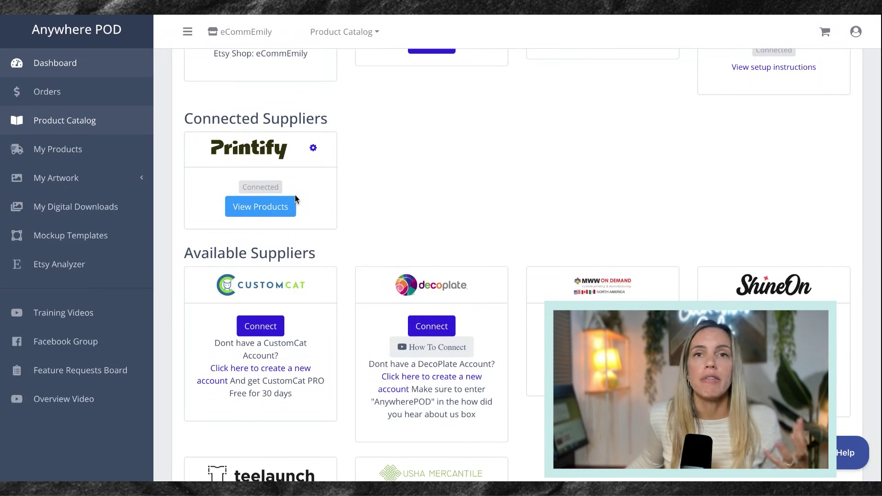
pyautogui.scroll(3, 295, 198)
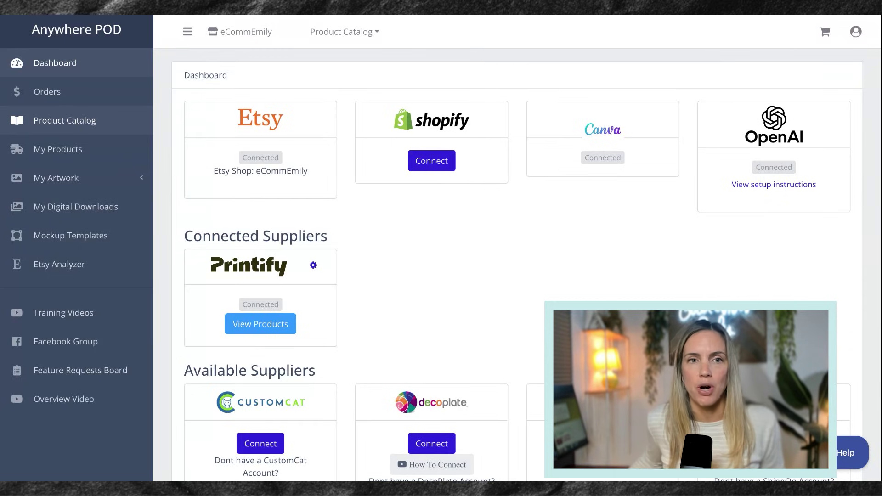
# - Open the Product Catalog and browse its categories to reach Home & Living
pyautogui.click(96, 126)
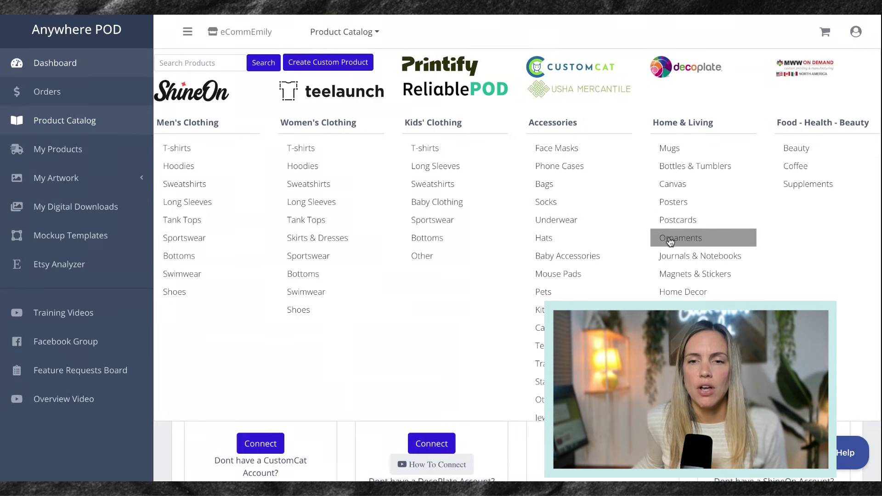
pyautogui.scroll(-1, 670, 239)
pyautogui.scroll(-1, 670, 242)
pyautogui.scroll(-1, 670, 243)
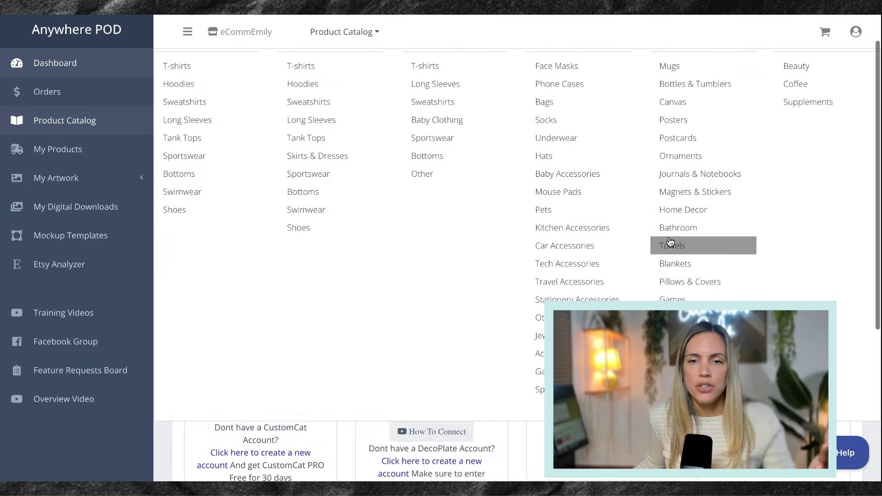
pyautogui.scroll(1, 675, 244)
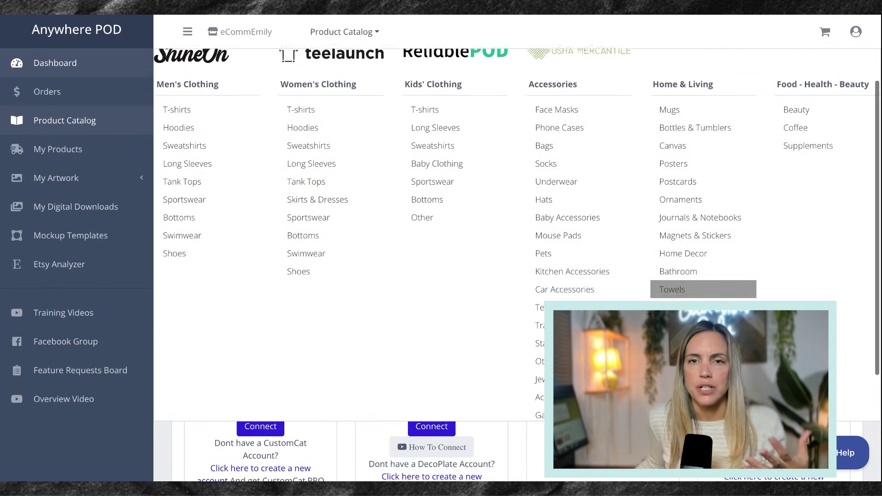
# - Open Ornaments and start designing the Ceramic Decoration Ornament
pyautogui.click(677, 212)
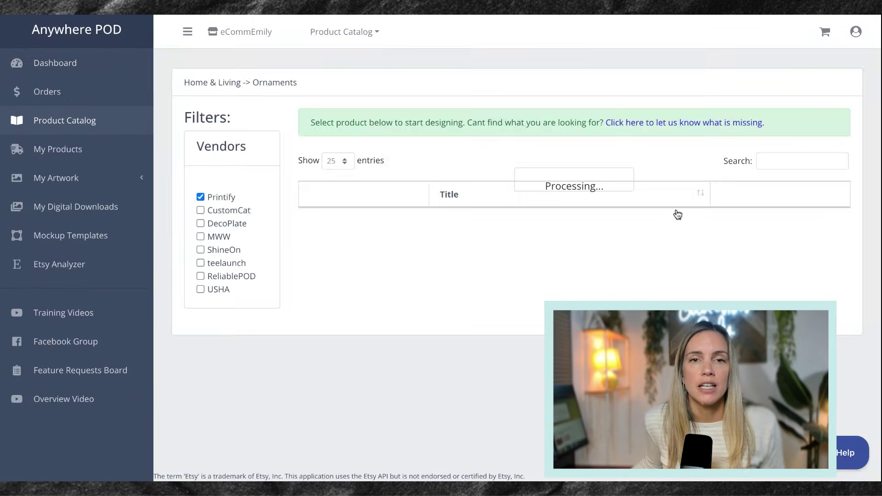
pyautogui.scroll(-2, 671, 248)
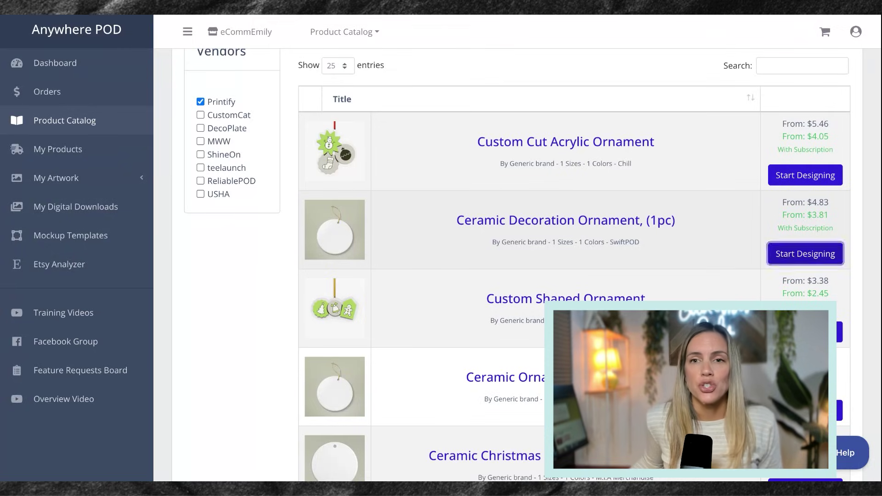
pyautogui.click(806, 254)
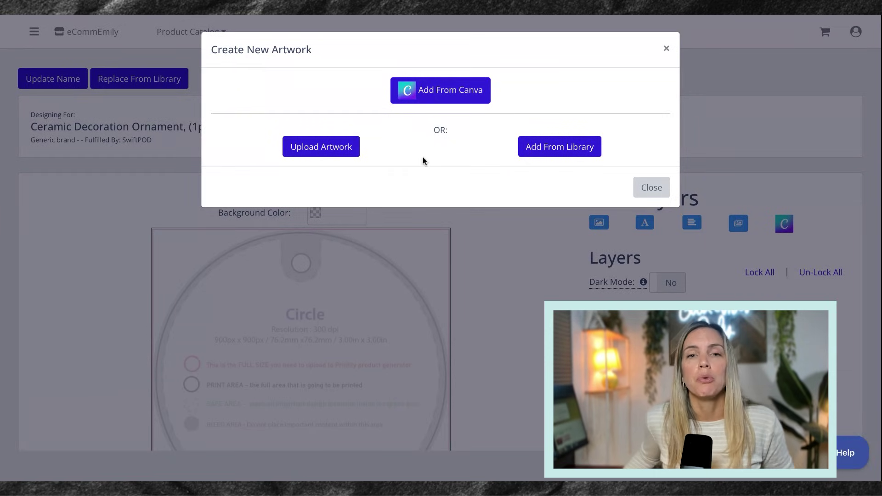
# - Import the Bulk Upload Ornaments Canva design as a PNG with a transparent background
pyautogui.click(454, 88)
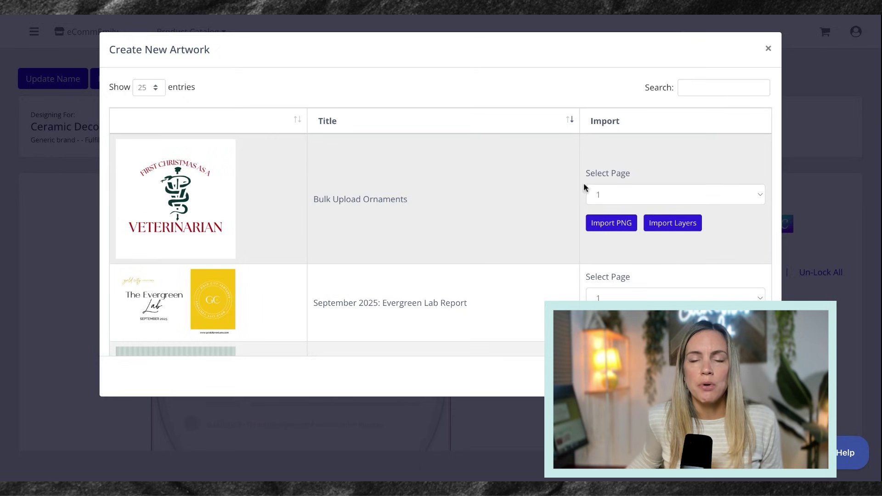
pyautogui.click(611, 226)
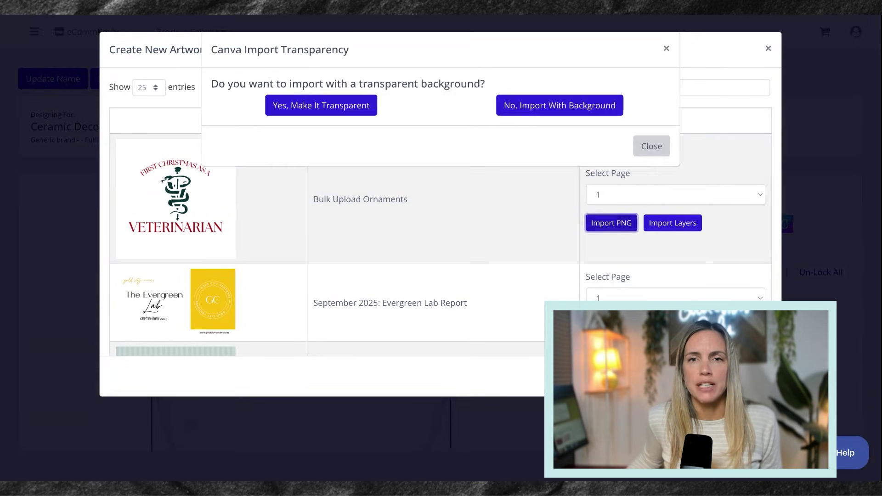
pyautogui.click(320, 108)
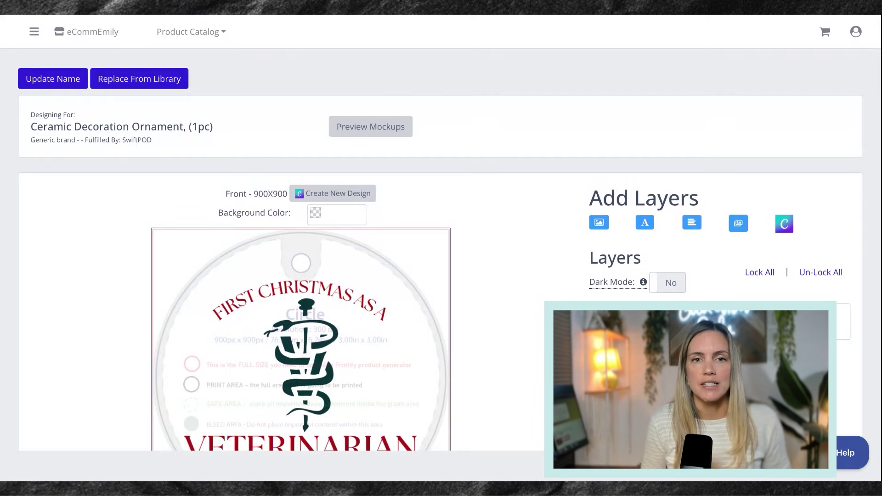
pyautogui.scroll(-2, 332, 110)
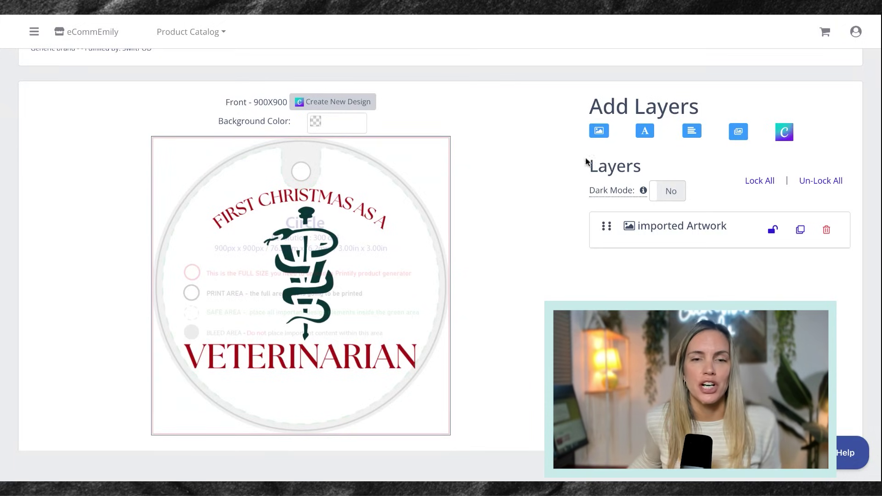
# - Shrink the veterinarian artwork slightly, centre it on the ornament, and add a text layer
pyautogui.click(408, 293)
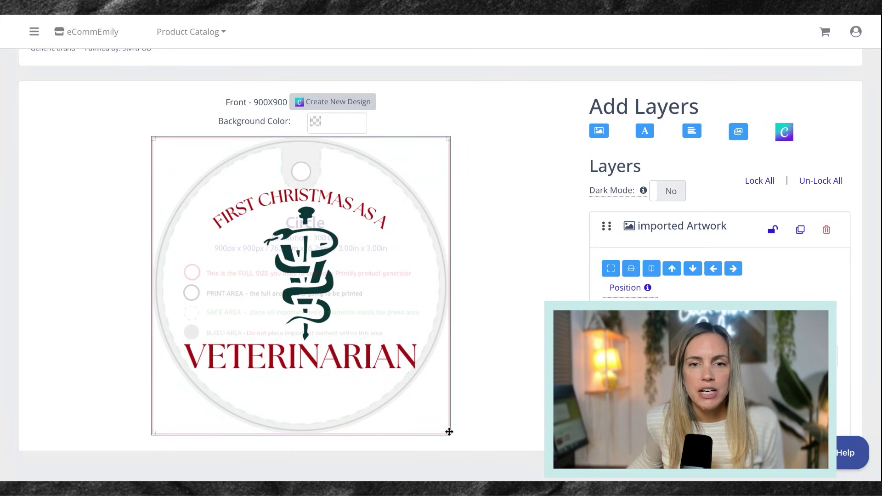
pyautogui.moveTo(450, 435); pyautogui.dragTo(441, 426)
pyautogui.moveTo(360, 333); pyautogui.dragTo(363, 335)
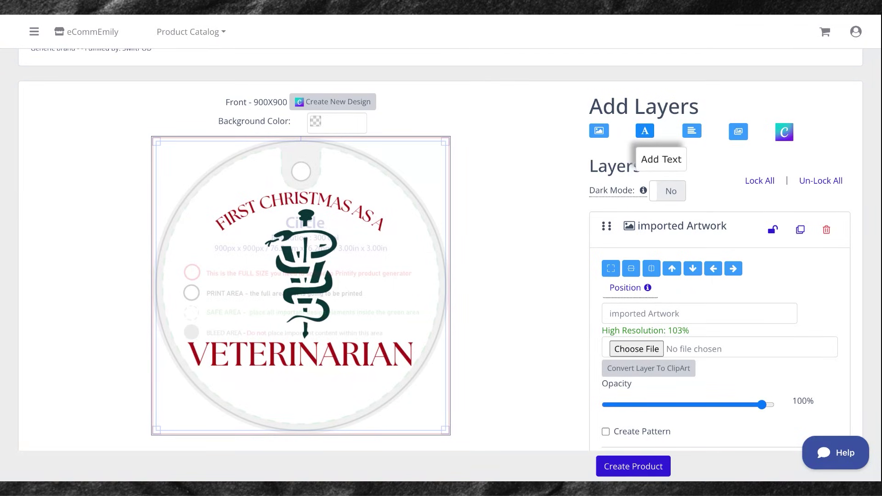
pyautogui.click(645, 131)
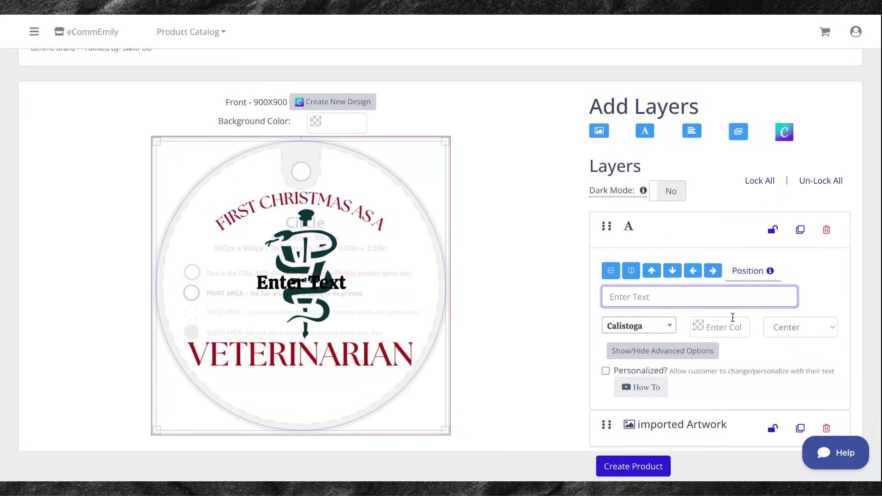
# - Add customer-personalizable '2025' text positioned below VETERINARIAN
pyautogui.write('2025')
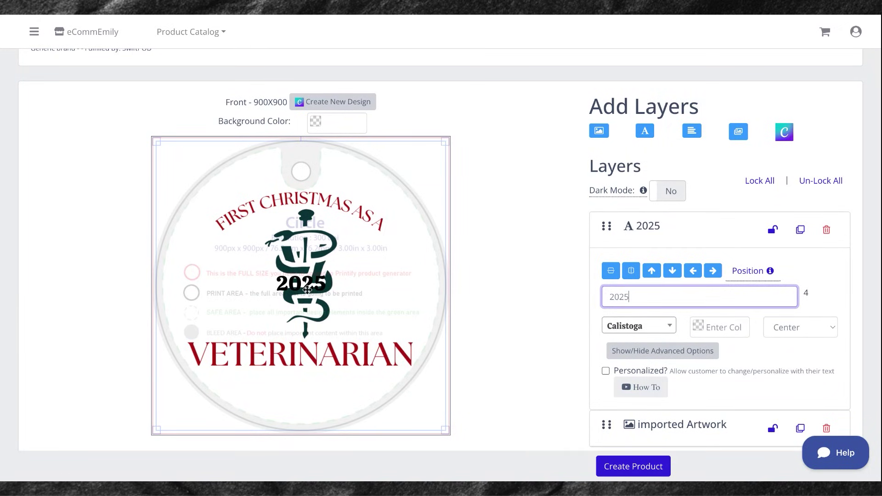
pyautogui.moveTo(307, 290); pyautogui.dragTo(307, 382)
pyautogui.scroll(-1, 668, 267)
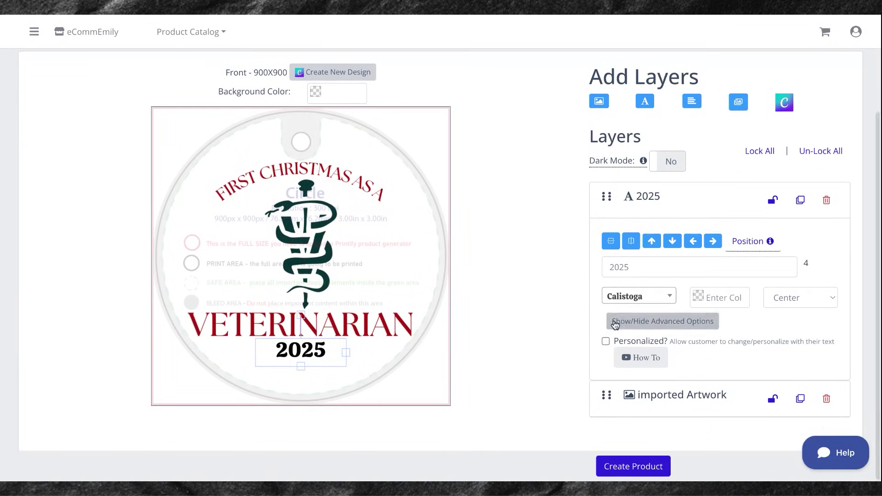
pyautogui.click(605, 343)
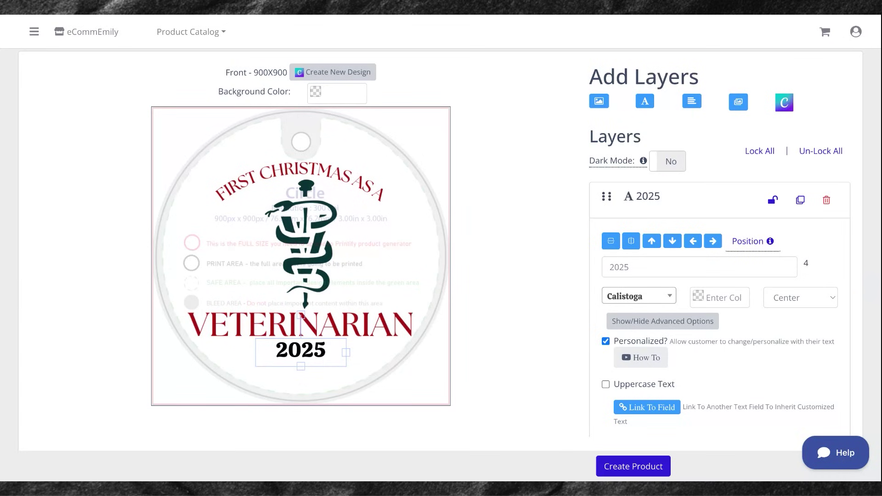
# - Give the 2025 text a script font and the teal colour #083335
pyautogui.scroll(-1, 719, 276)
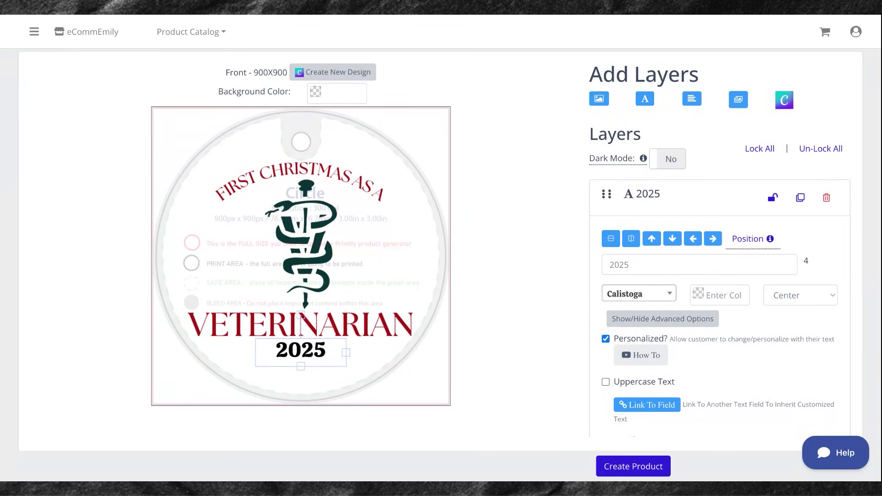
pyautogui.click(639, 294)
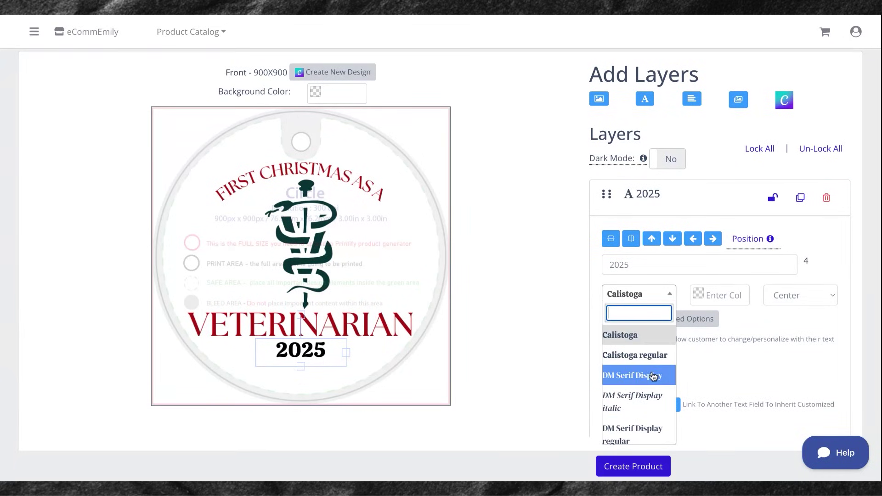
pyautogui.scroll(-1, 654, 377)
pyautogui.scroll(-3, 654, 377)
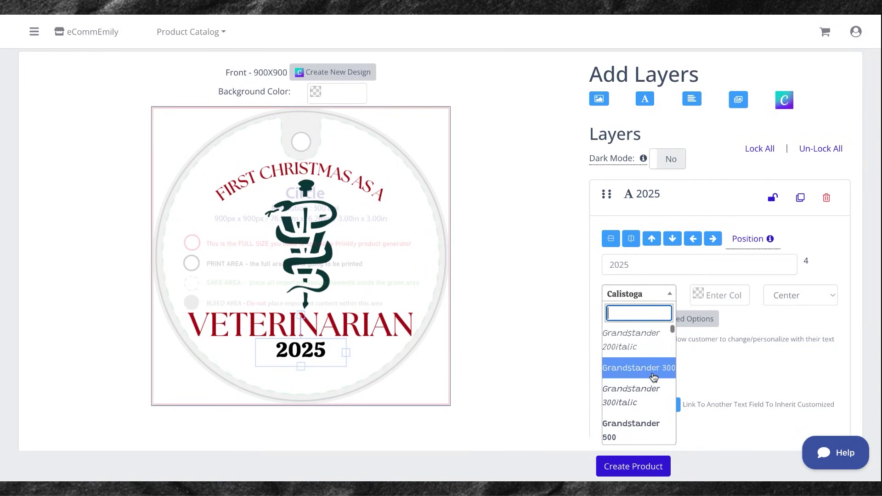
pyautogui.scroll(-2, 639, 382)
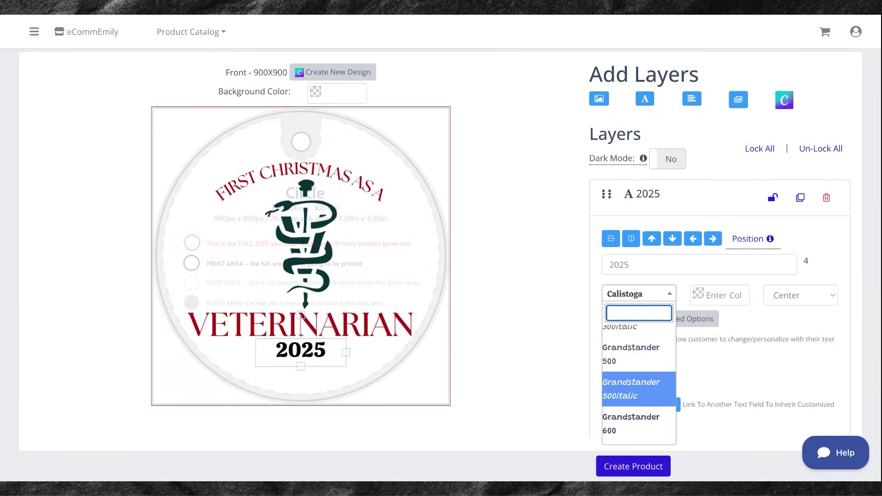
pyautogui.scroll(3, 639, 381)
pyautogui.click(639, 353)
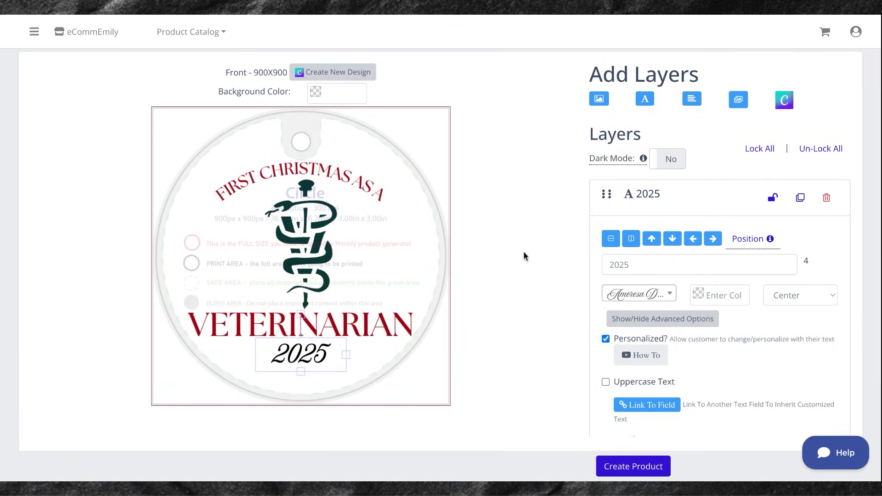
pyautogui.click(703, 295)
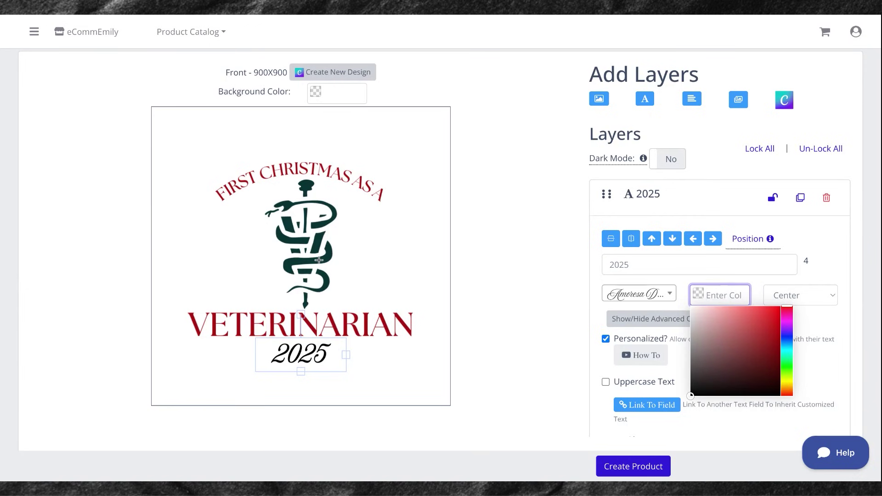
pyautogui.click(318, 260)
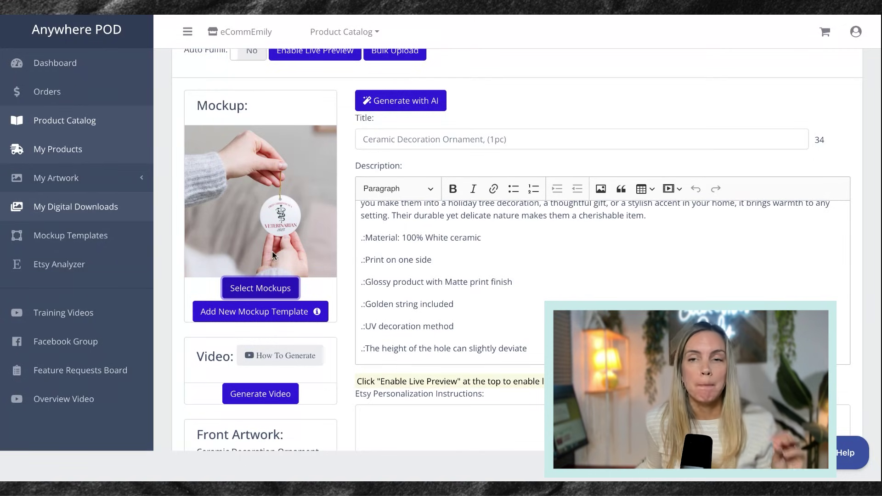
# - Start a new custom mockup template using the blank Mockup Image.png
pyautogui.moveTo(210, 320)
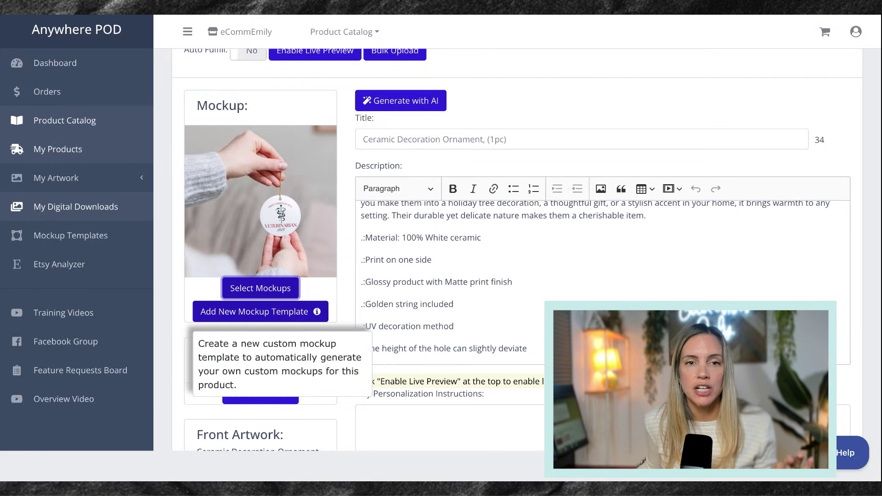
pyautogui.click(257, 311)
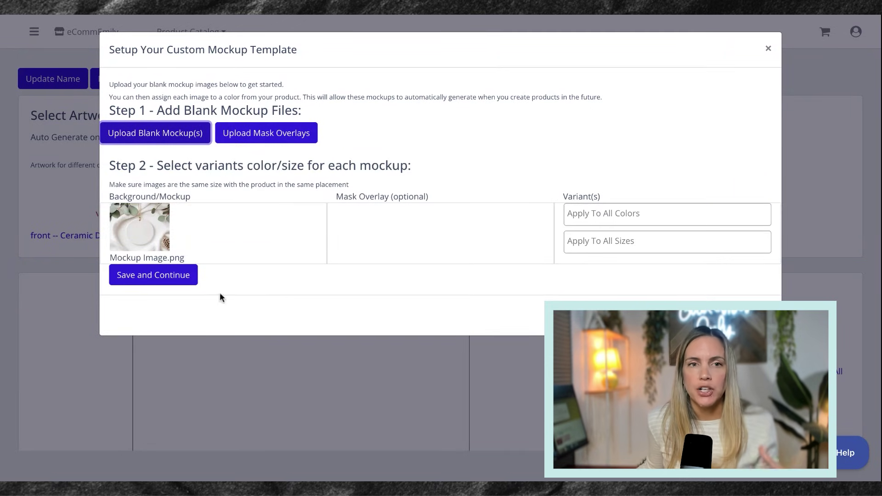
# - Place the Veterinarian artwork on the blank ornament, enlarge and centre it to fill the face, and create the mockup
pyautogui.click(166, 284)
pyautogui.scroll(-3, 306, 219)
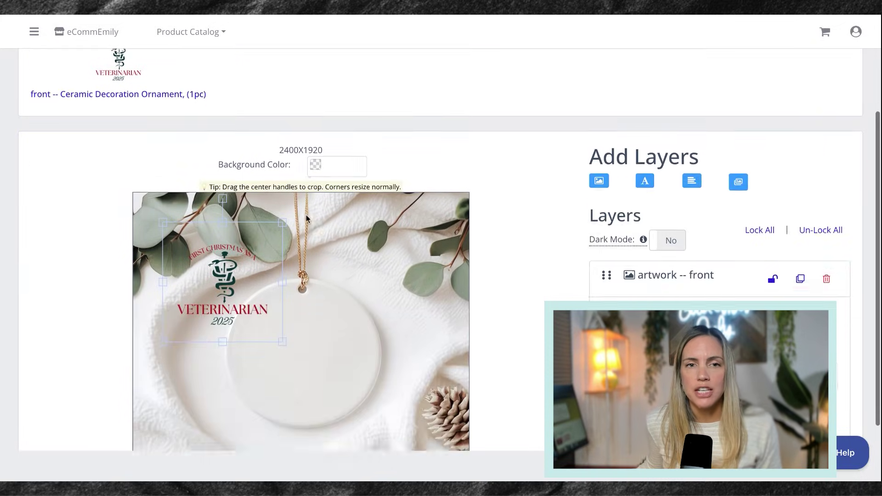
pyautogui.scroll(-2, 306, 214)
pyautogui.moveTo(222, 201); pyautogui.dragTo(298, 259)
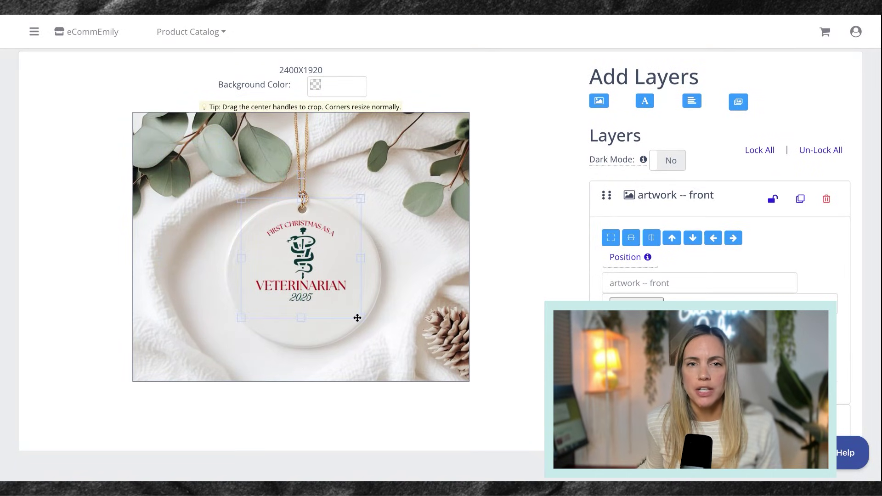
pyautogui.moveTo(361, 319); pyautogui.dragTo(378, 339)
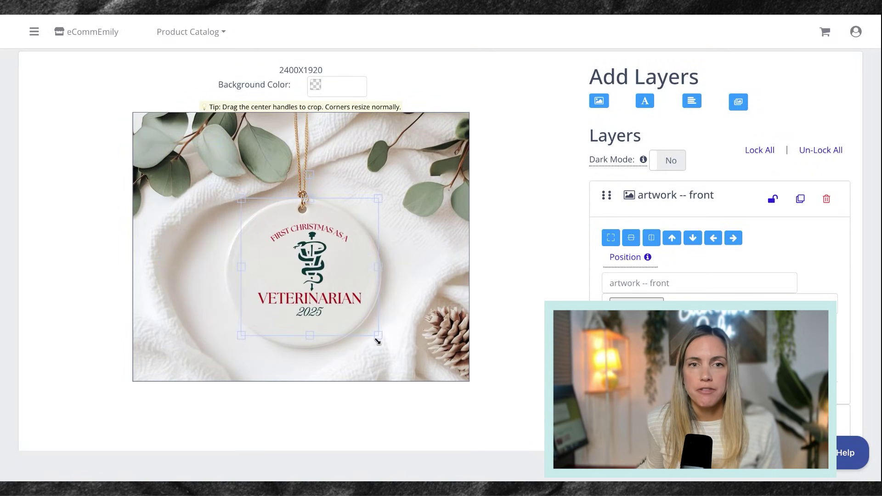
pyautogui.moveTo(353, 304); pyautogui.dragTo(347, 307)
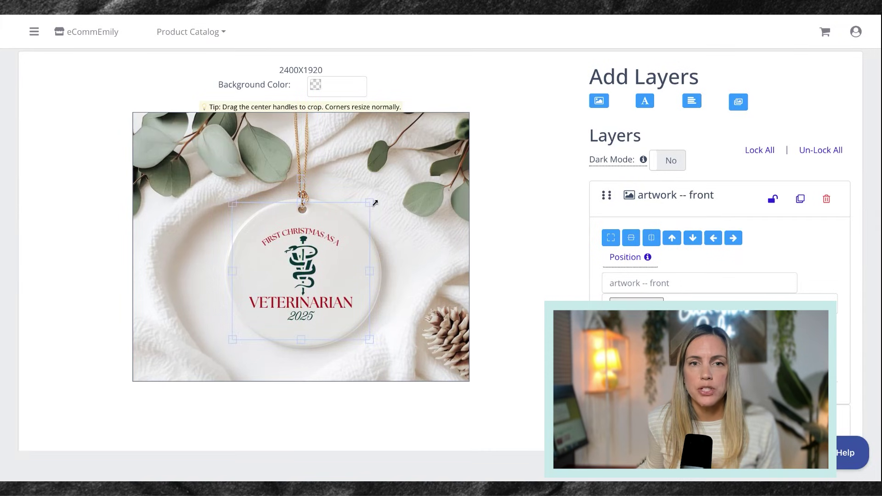
pyautogui.moveTo(369, 202); pyautogui.dragTo(378, 202)
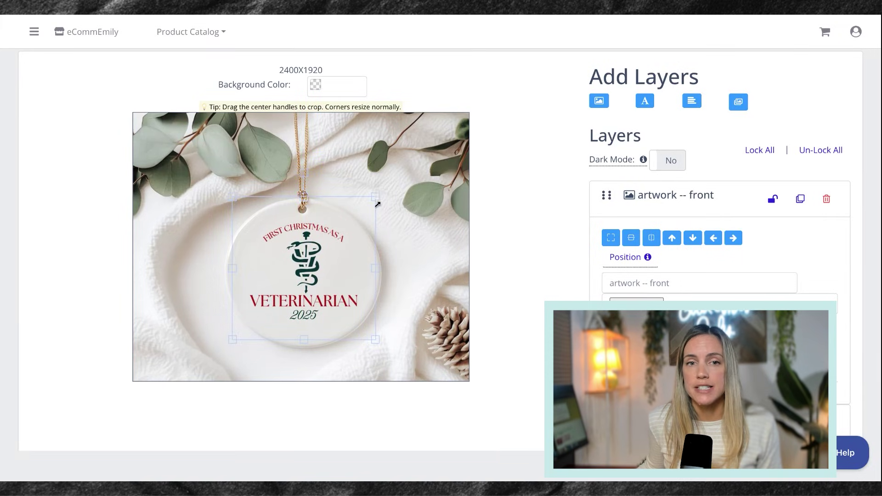
pyautogui.moveTo(365, 255)
pyautogui.mouseDown()
pyautogui.moveTo(370, 263)
pyautogui.moveTo(365, 258)
pyautogui.mouseUp()
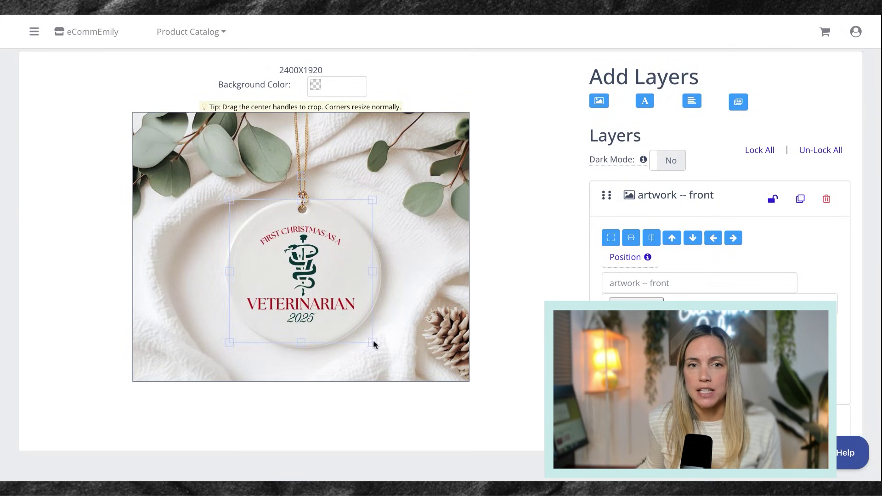
pyautogui.moveTo(373, 341); pyautogui.dragTo(359, 322)
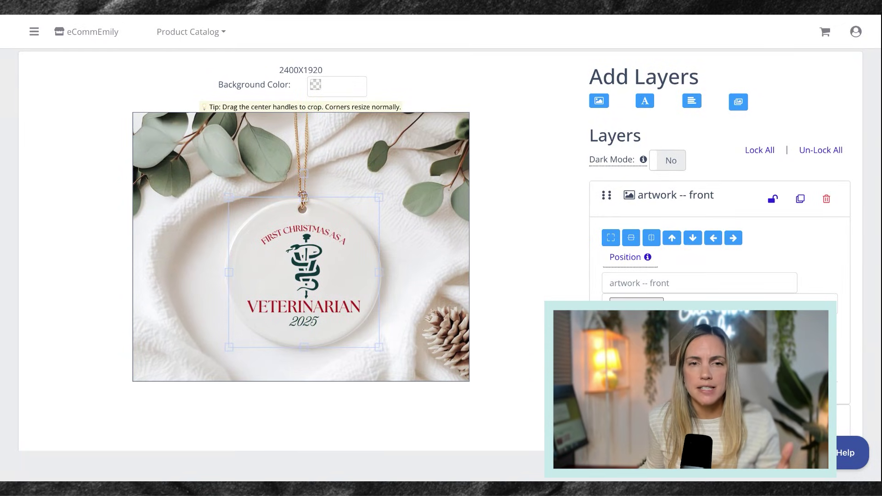
pyautogui.click(646, 467)
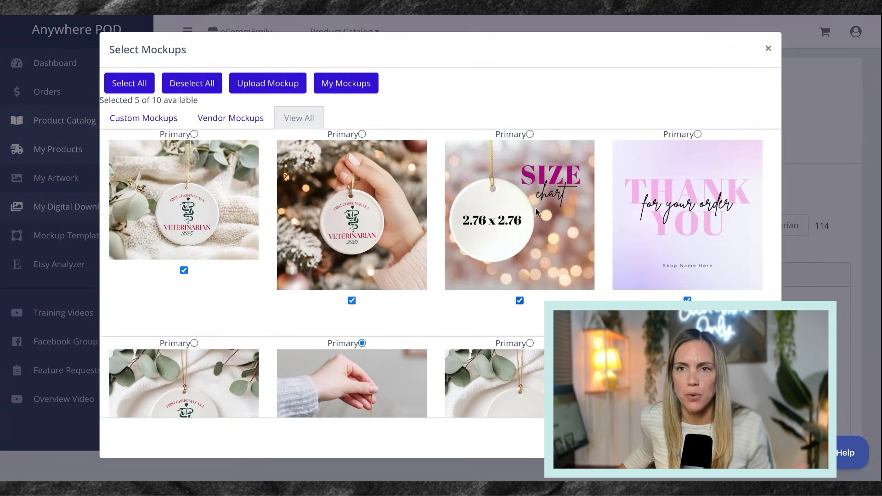
# - Make the cream blanket and eucalyptus mockup the Primary listing image
pyautogui.scroll(-1, 638, 211)
pyautogui.scroll(-1, 638, 214)
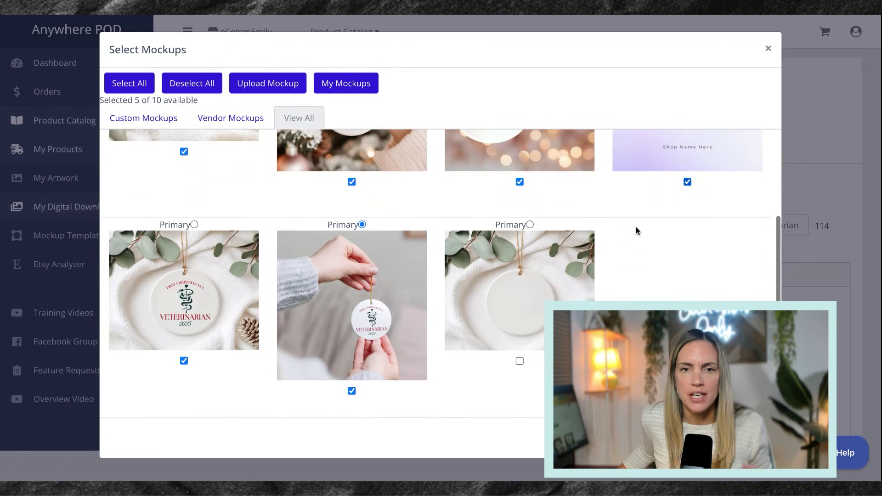
pyautogui.scroll(3, 308, 302)
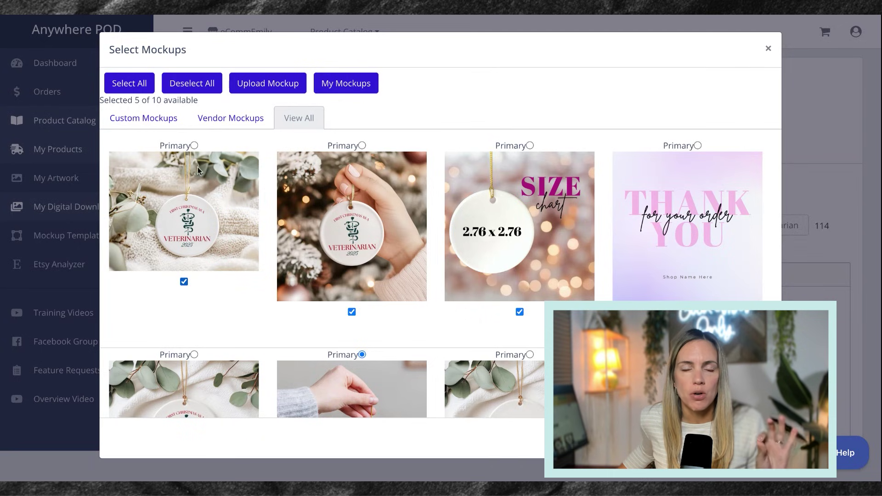
pyautogui.click(194, 145)
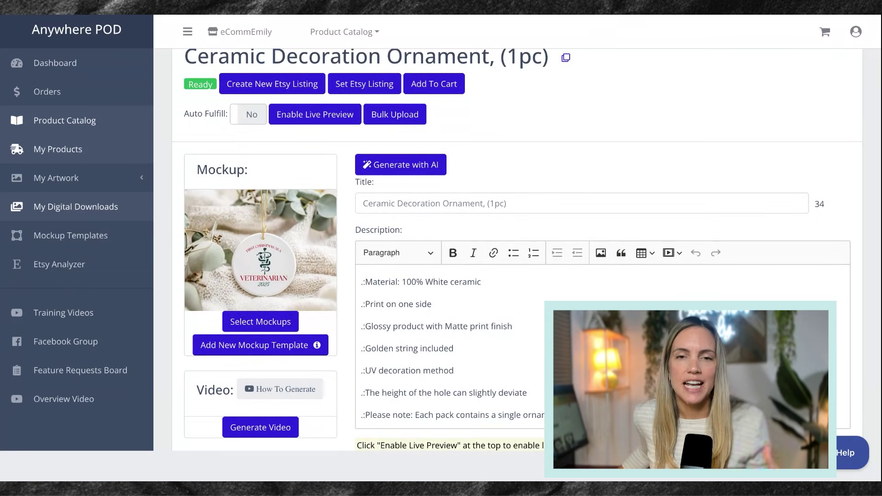
# - Review the product page's description, tags, variants and shipping, then select the whole existing title
pyautogui.scroll(-2, 517, 248)
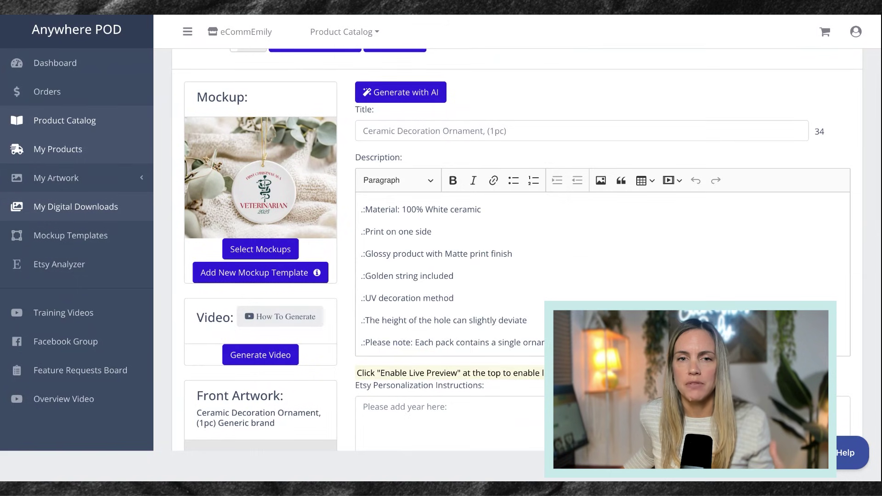
pyautogui.scroll(2, 602, 273)
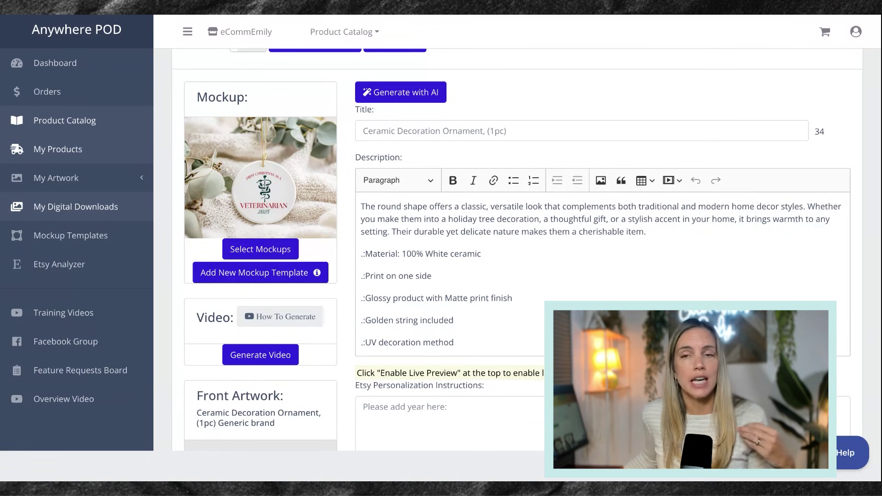
pyautogui.scroll(-10, 602, 273)
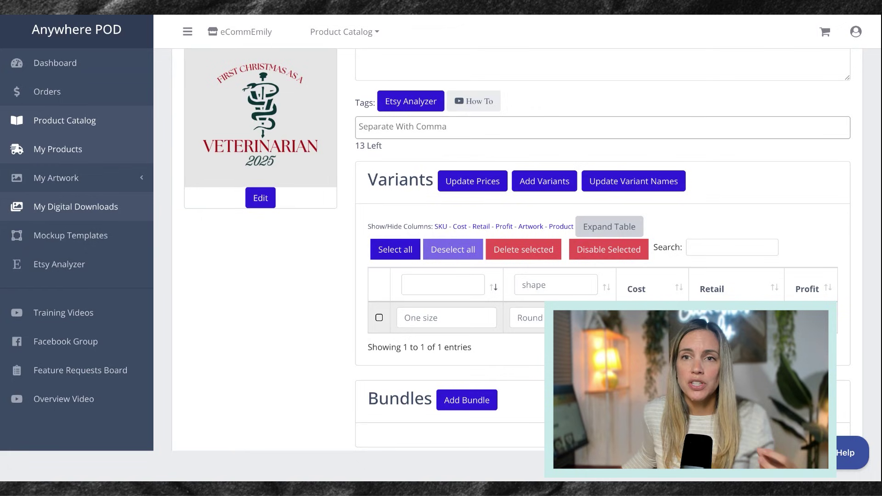
pyautogui.scroll(-6, 517, 248)
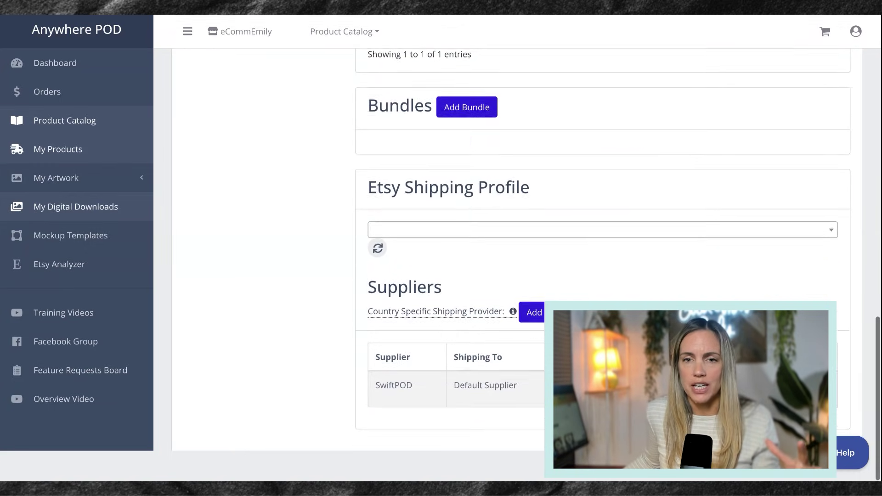
pyautogui.scroll(9, 517, 249)
pyautogui.scroll(9, 518, 248)
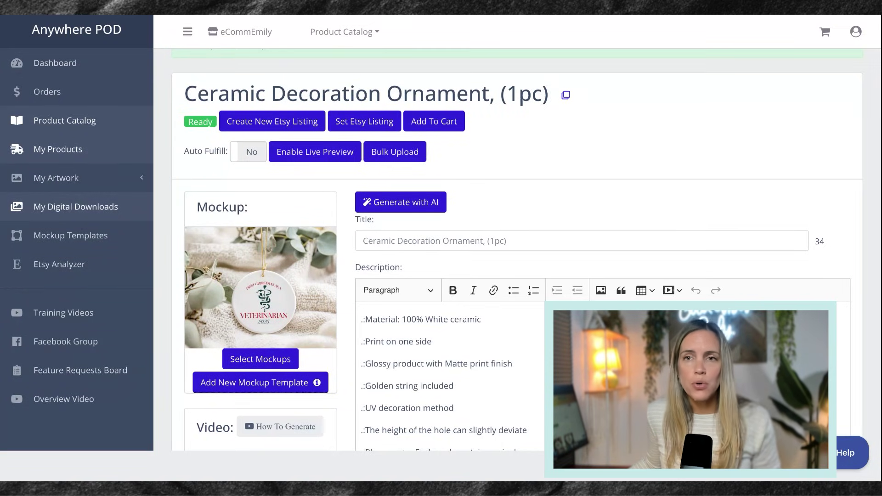
pyautogui.tripleClick(482, 240)
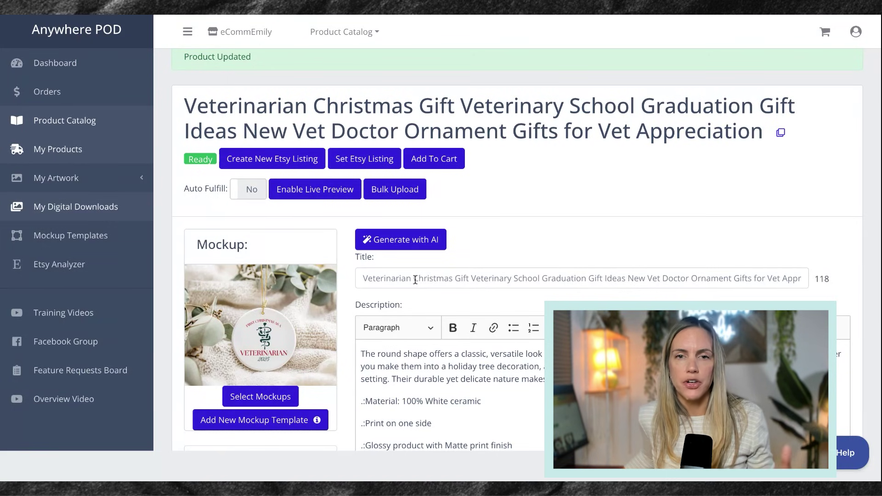
# - Scroll down and back up the product page to check the retitled Veterinarian Christmas Gift listing
pyautogui.scroll(-6, 415, 280)
pyautogui.scroll(-1, 415, 280)
pyautogui.scroll(5, 408, 279)
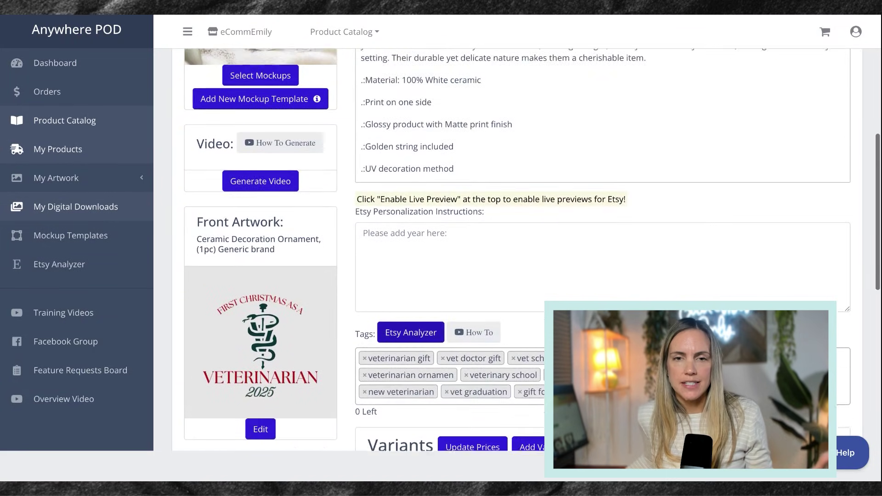
pyautogui.scroll(2, 475, 249)
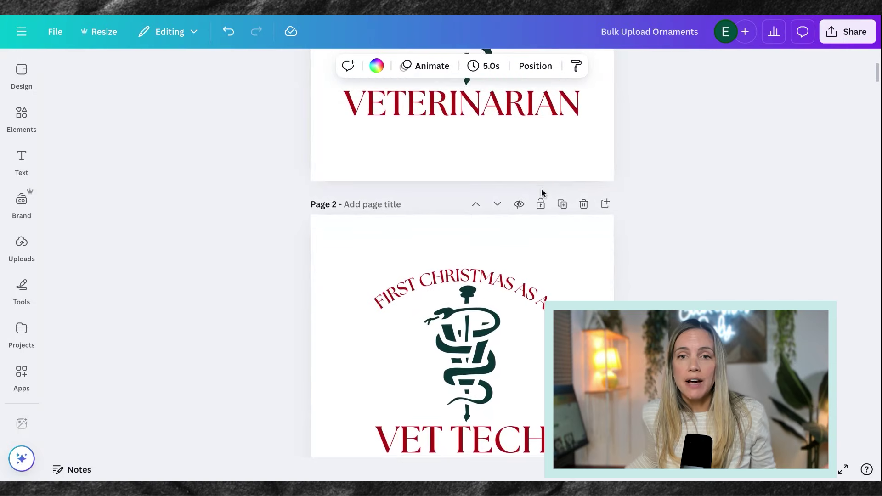
pyautogui.scroll(-3, 542, 191)
pyautogui.scroll(-5, 461, 252)
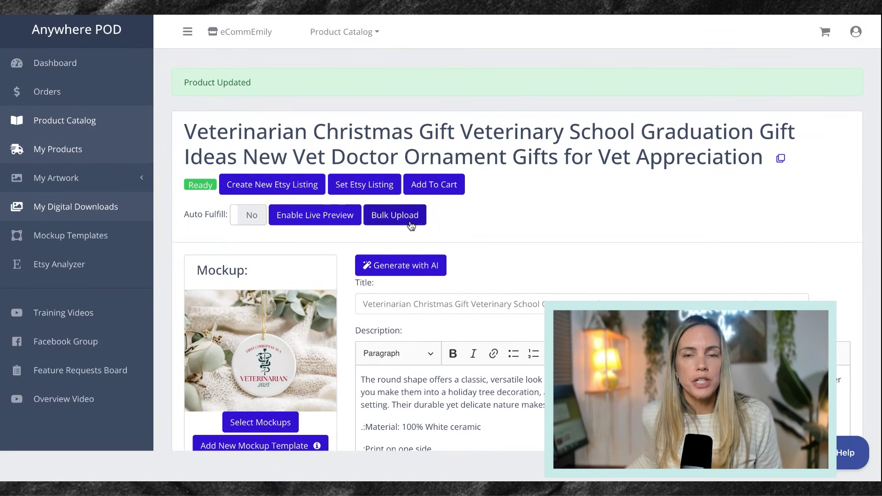
# - Load the 24 profession artworks into the Bulk Product Creator, appending the original product title
pyautogui.click(395, 216)
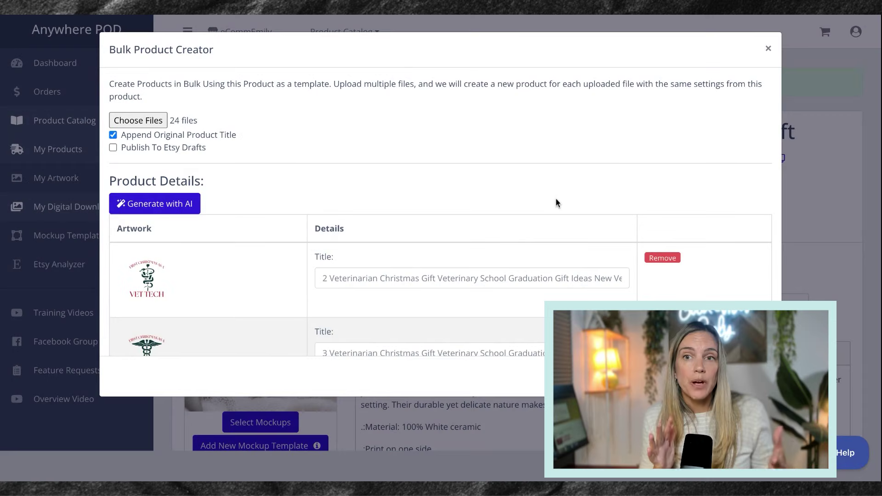
pyautogui.scroll(-7, 441, 186)
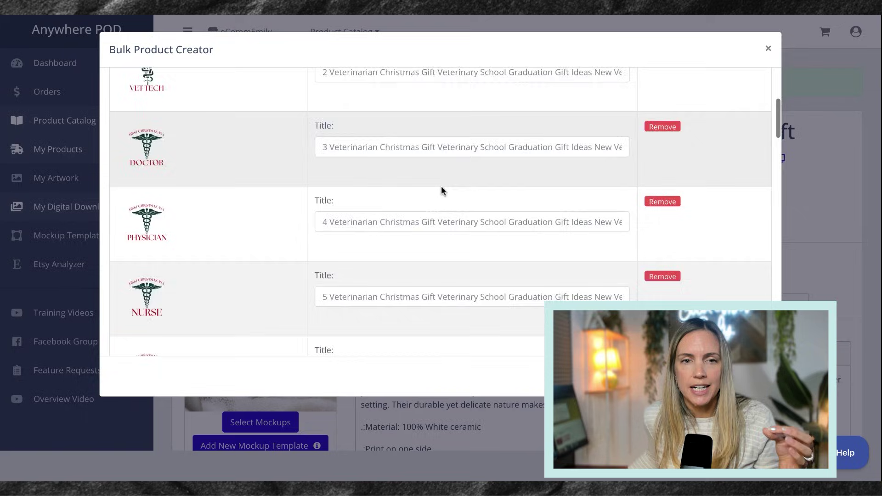
pyautogui.scroll(-10, 441, 186)
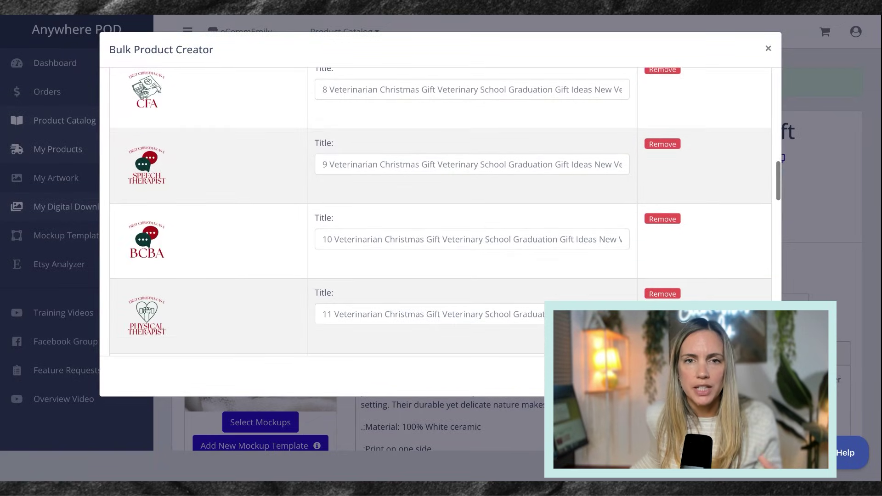
pyautogui.scroll(-6, 441, 211)
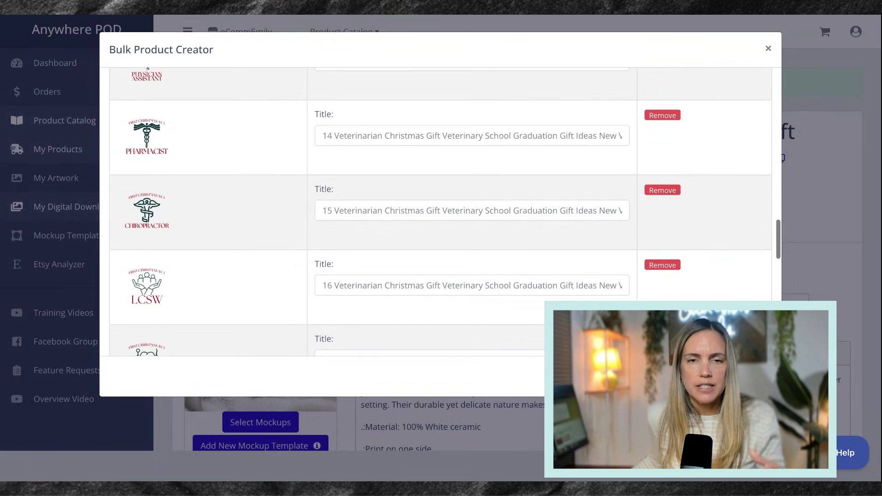
pyautogui.scroll(-10, 441, 211)
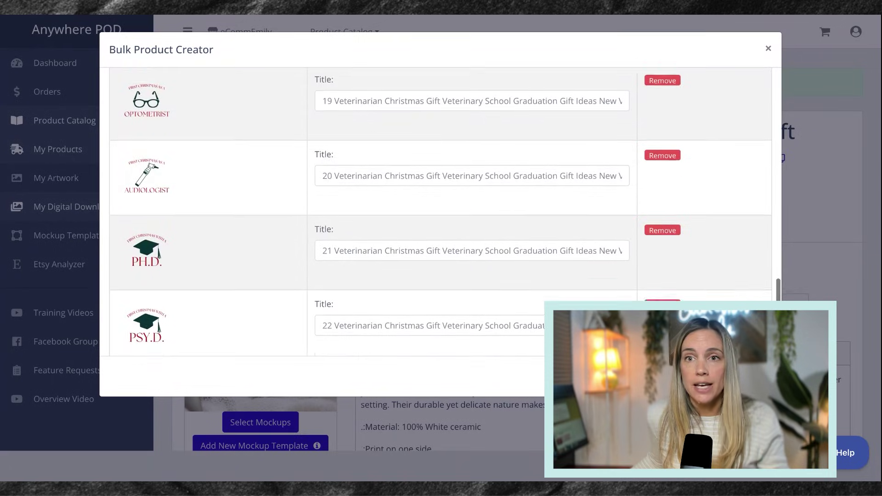
pyautogui.scroll(-5, 441, 212)
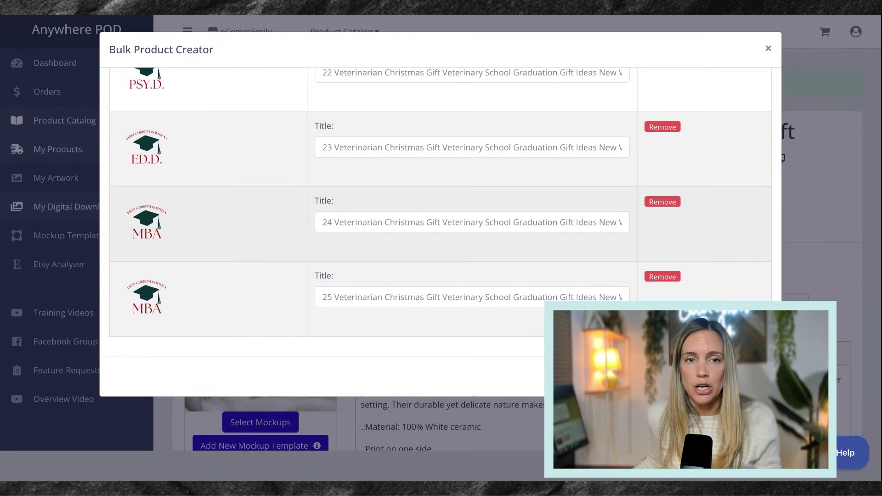
pyautogui.scroll(20, 441, 212)
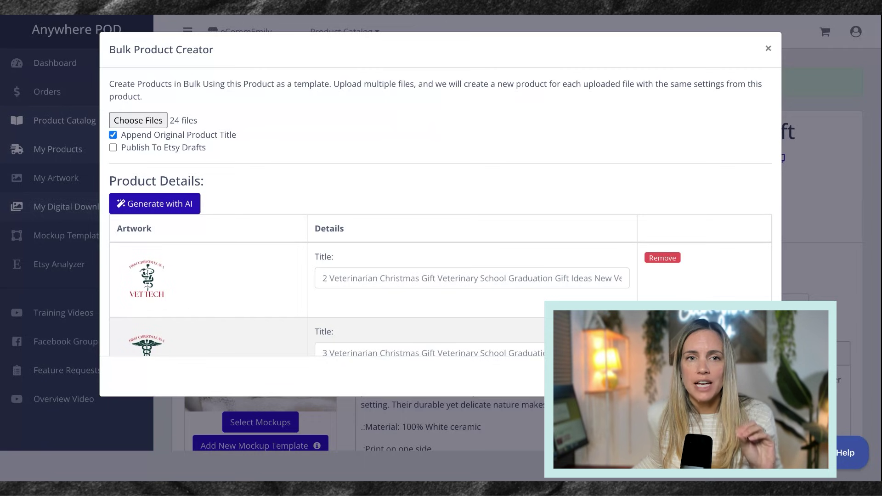
# - Add a prompt line keeping title and tags but swapping 'veterinarian' or 'vet' for each career, then generate
pyautogui.click(138, 203)
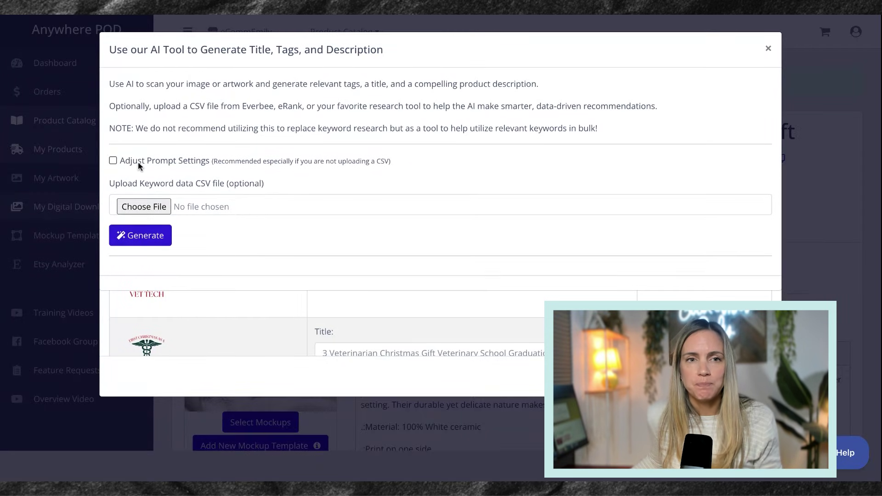
pyautogui.click(127, 161)
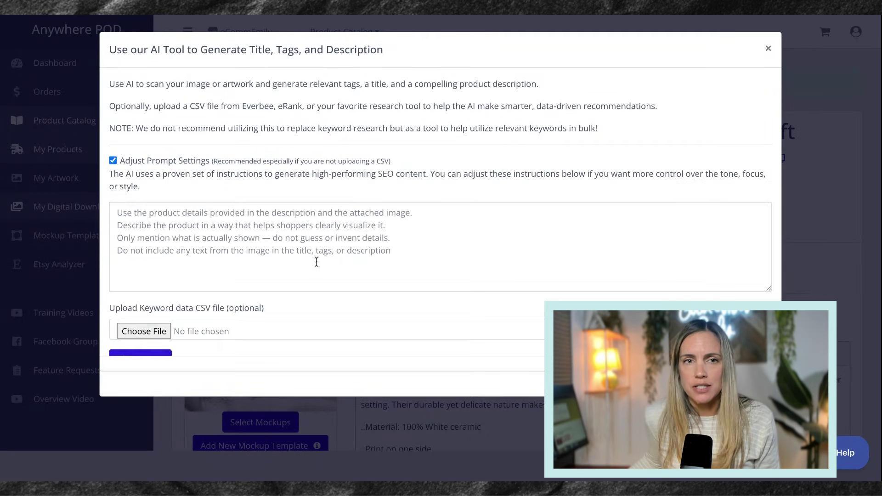
pyautogui.click(336, 269)
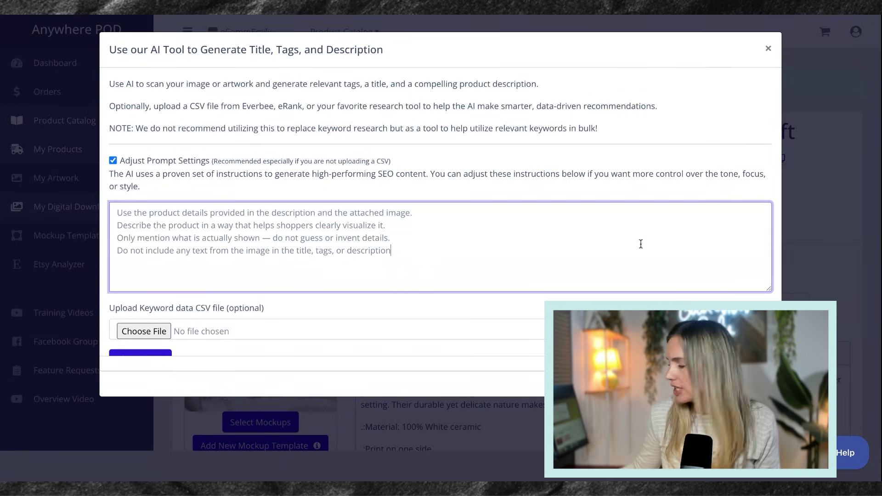
pyautogui.press('Return')
pyautogui.press('Return')
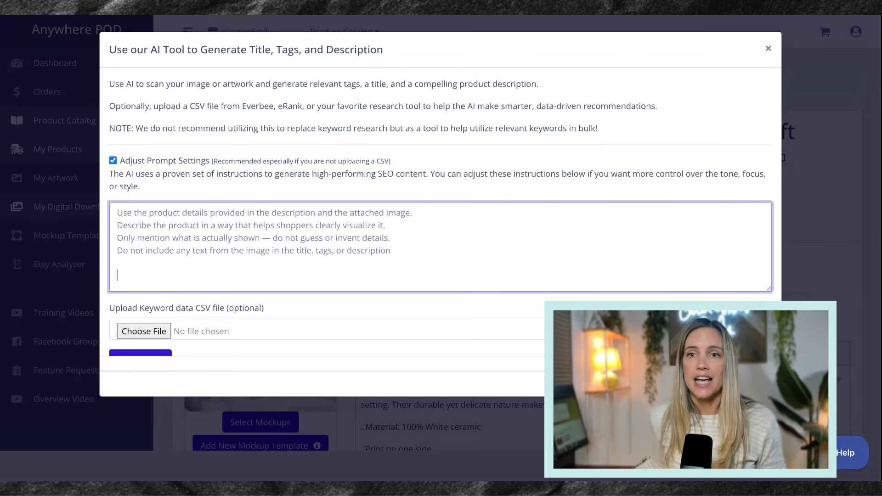
pyautogui.write('Please keep the same title & tags as in the original design but apply the career/degree in the design and replace "veterinarian"')
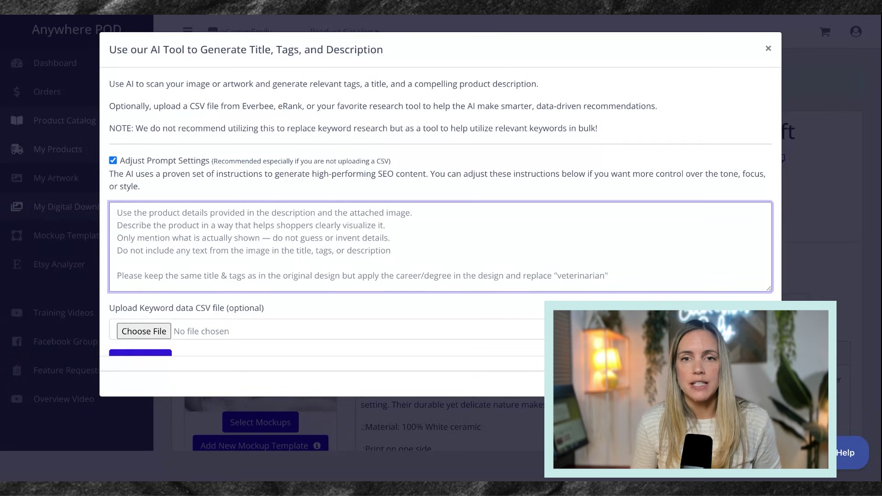
pyautogui.write('or "vet"')
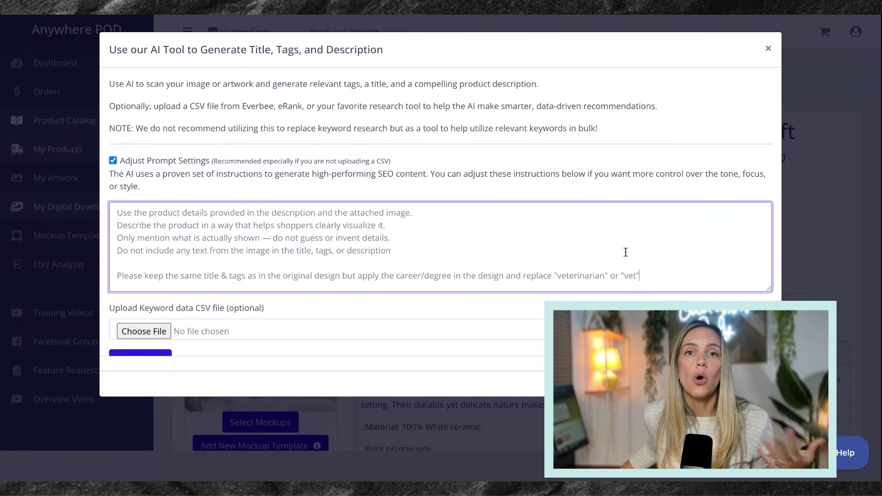
pyautogui.scroll(-1, 496, 279)
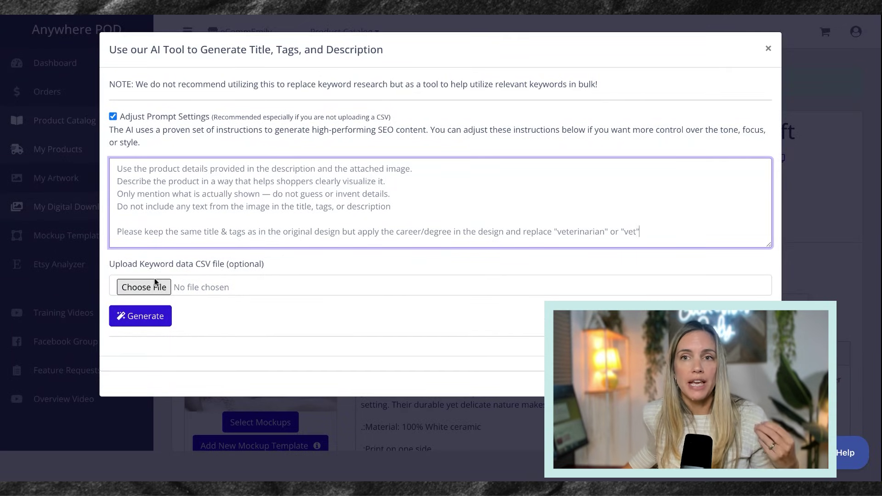
pyautogui.click(153, 324)
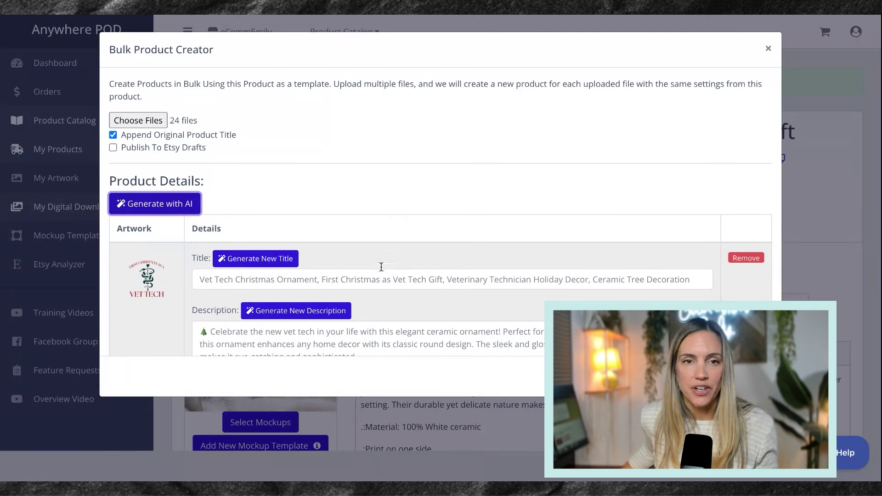
# - Scroll through each career ornament's AI-written title, description and tags to check them
pyautogui.scroll(-5, 379, 207)
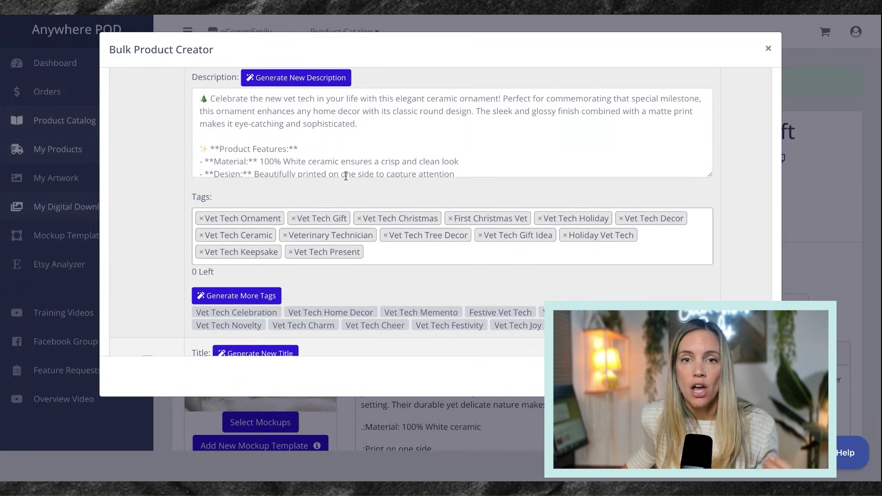
pyautogui.scroll(-6, 346, 176)
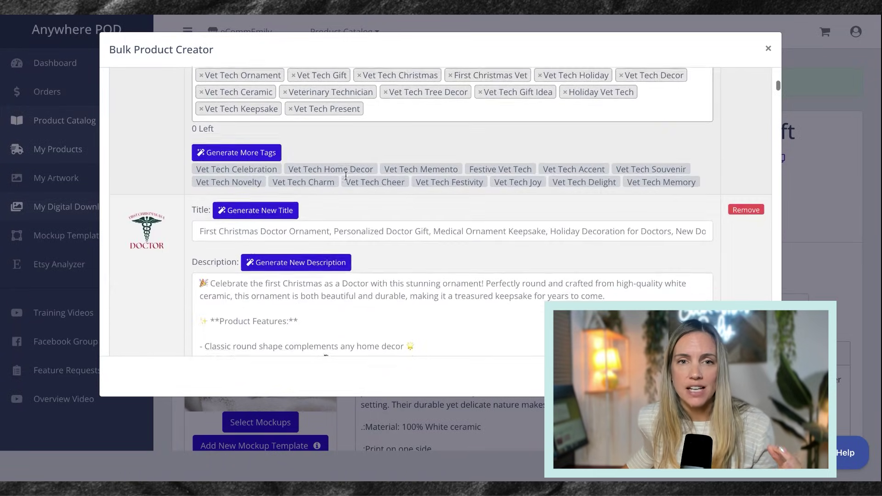
pyautogui.scroll(-1, 346, 176)
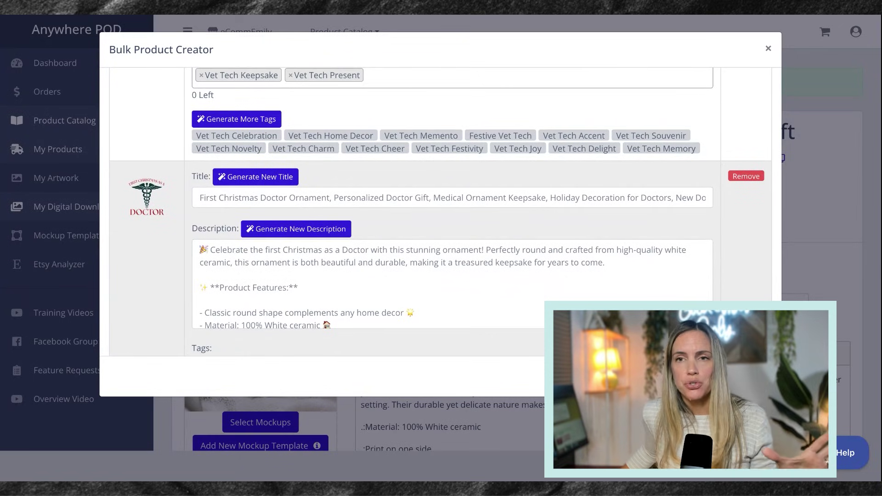
pyautogui.scroll(-1, 162, 219)
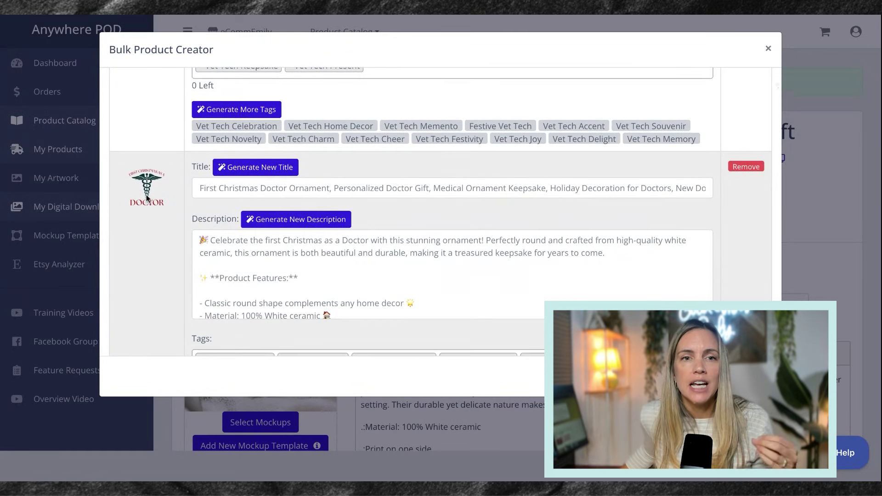
pyautogui.scroll(-1, 148, 184)
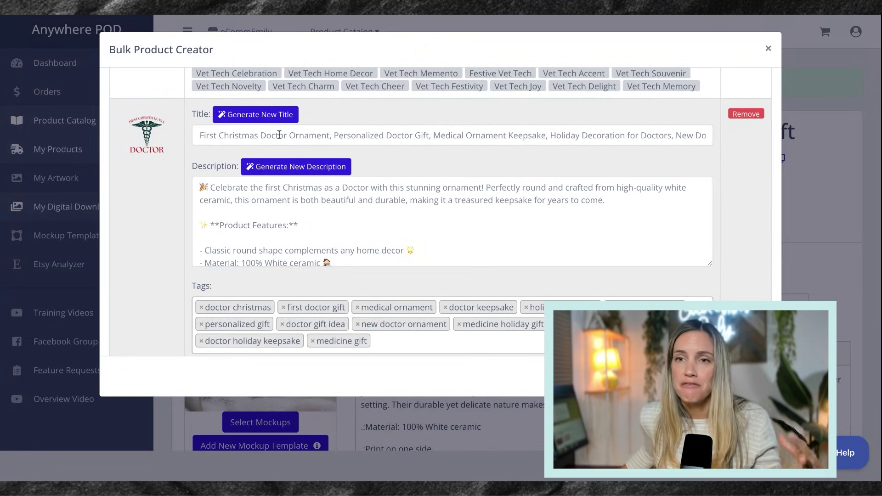
pyautogui.scroll(-4, 279, 135)
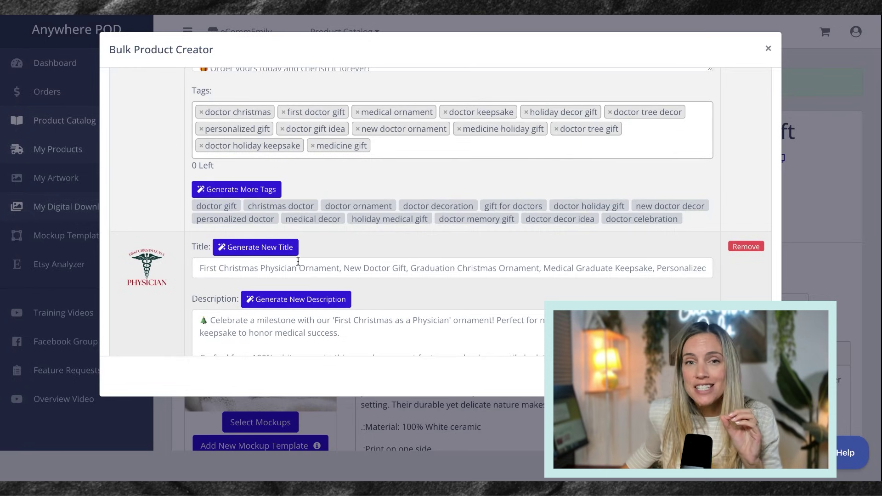
pyautogui.scroll(1, 298, 261)
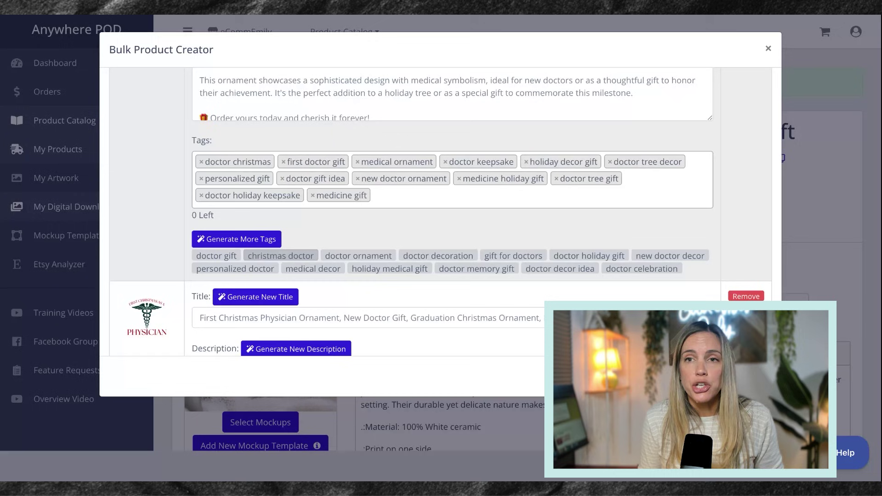
pyautogui.scroll(-10, 324, 239)
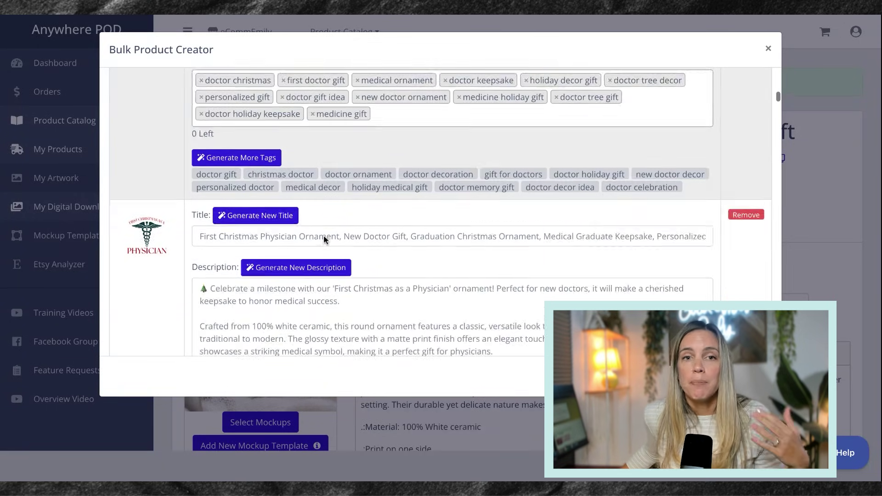
pyautogui.scroll(-8, 324, 235)
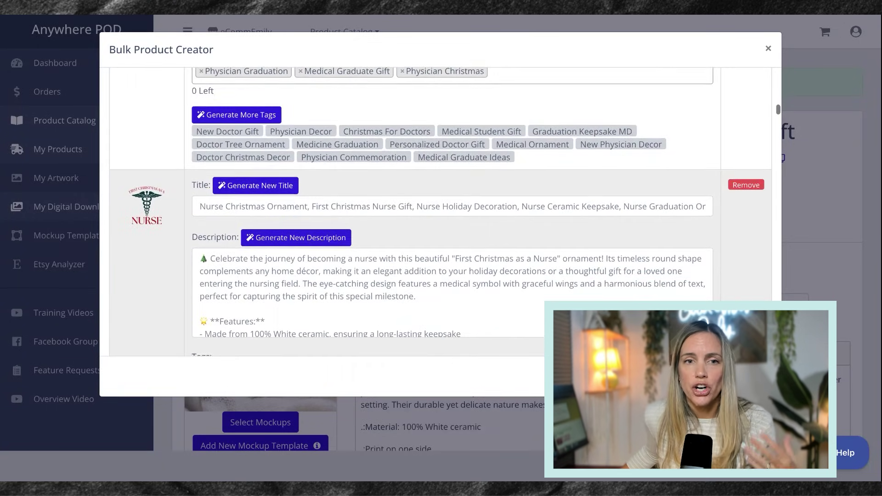
pyautogui.scroll(-5, 323, 239)
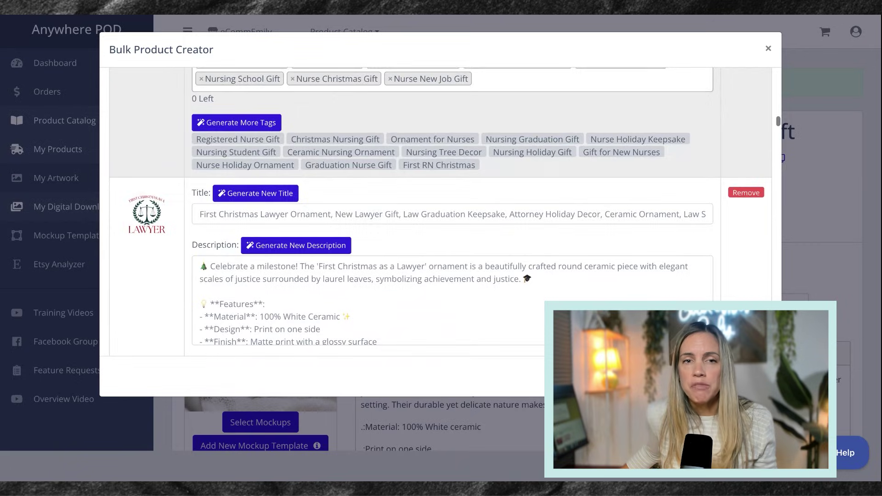
pyautogui.scroll(-5, 452, 256)
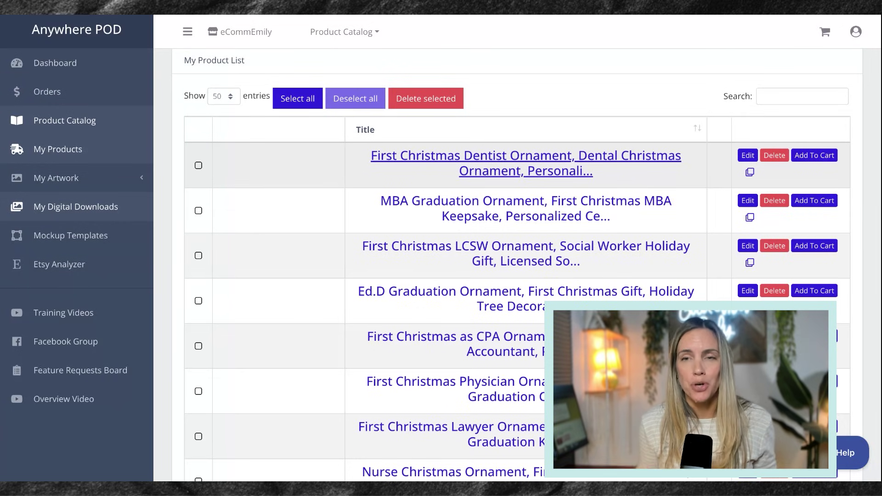
# - Scroll My Product List down to the First Christmas Doctor Ornament row
pyautogui.scroll(-4, 526, 171)
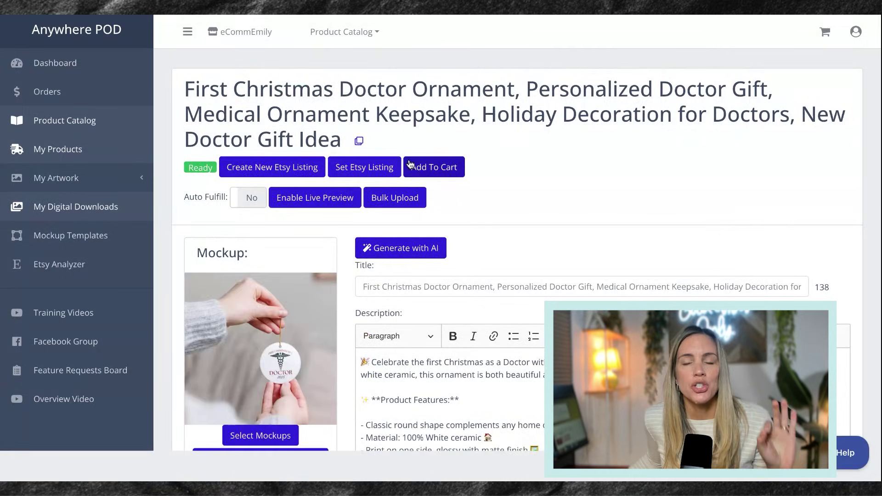
# - Inspect the Doctor ornament's six selected mockups and close the picker unchanged
pyautogui.scroll(-4, 411, 164)
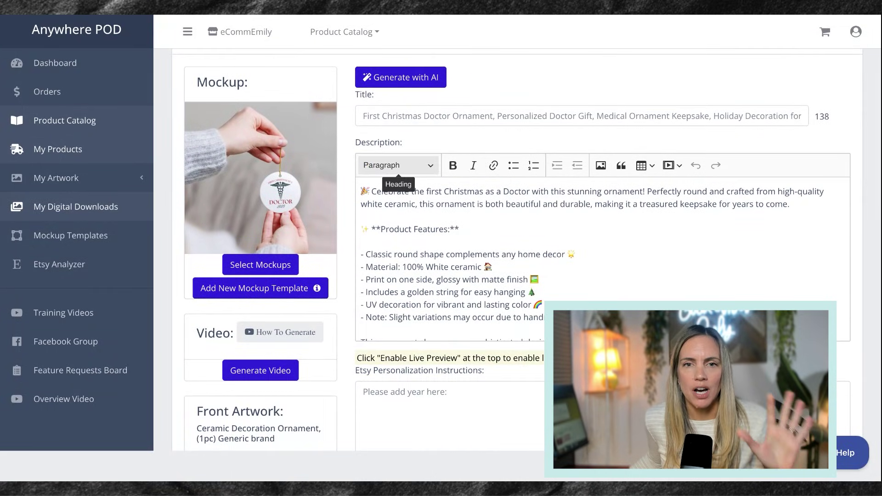
pyautogui.click(281, 270)
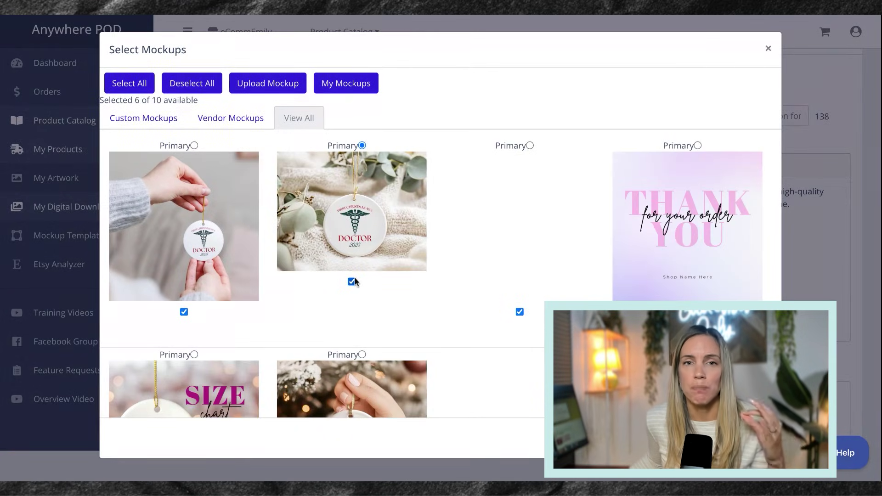
pyautogui.scroll(-3, 354, 282)
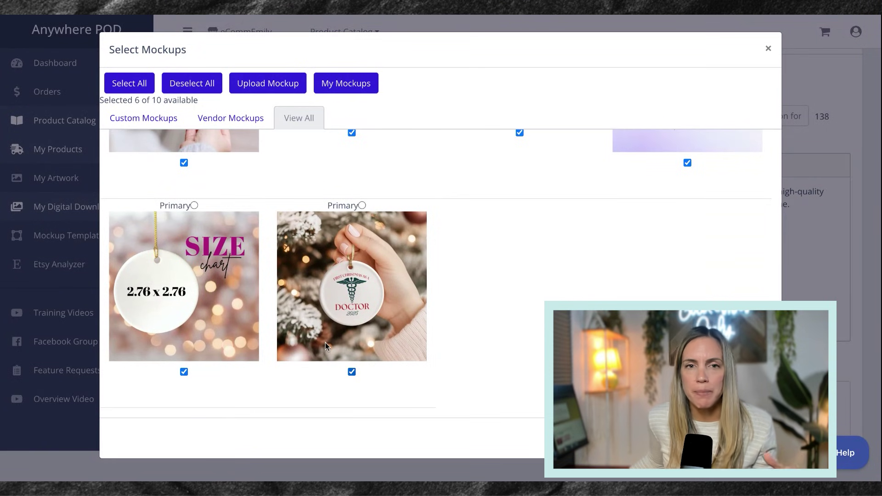
pyautogui.press('Escape')
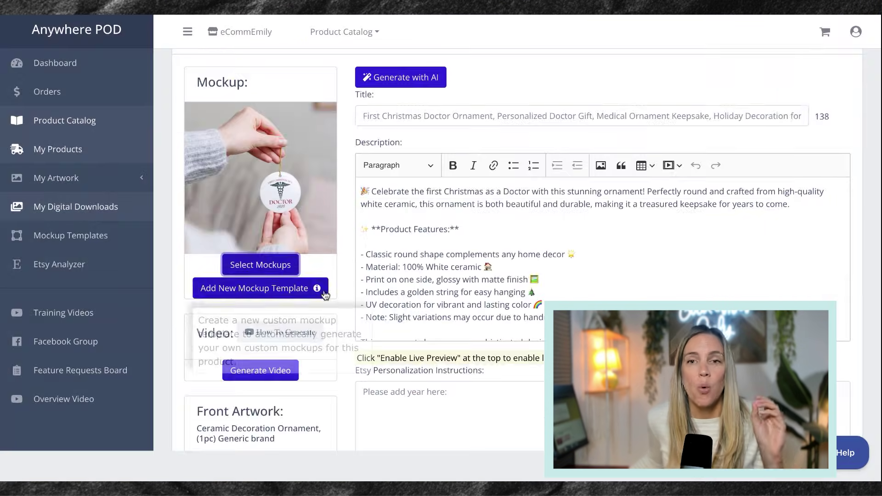
# - Start a new listing video for the Doctor ornament
pyautogui.scroll(-6, 335, 291)
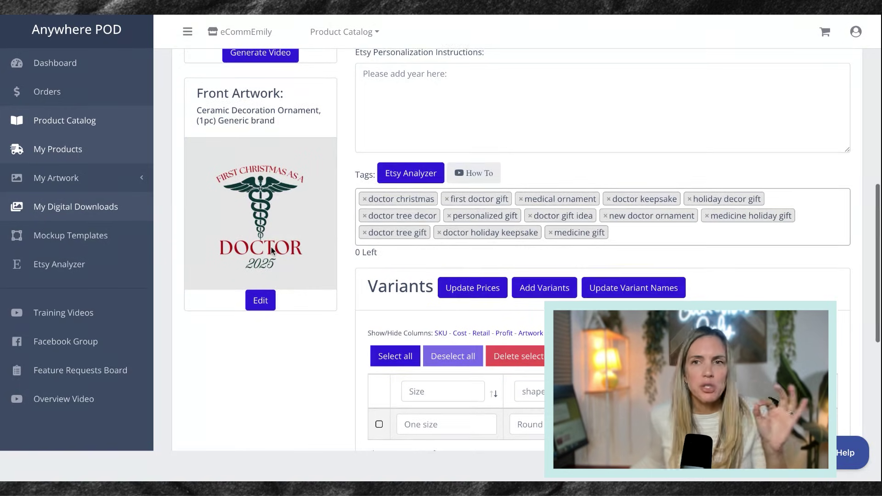
pyautogui.scroll(1, 271, 251)
pyautogui.scroll(7, 271, 251)
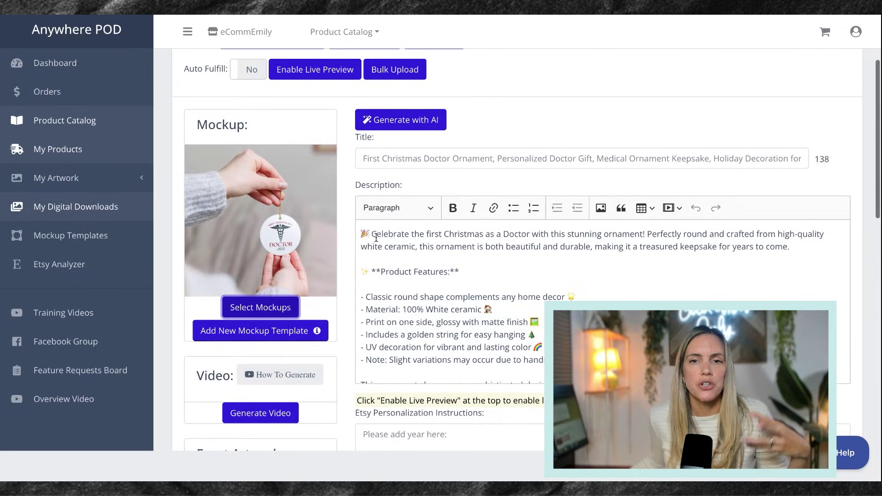
pyautogui.scroll(-2, 376, 237)
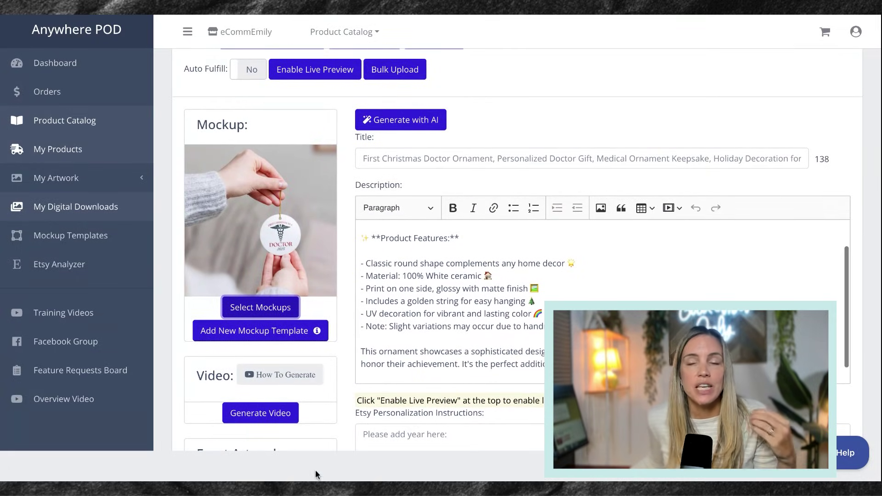
pyautogui.scroll(-1, 307, 430)
pyautogui.click(264, 386)
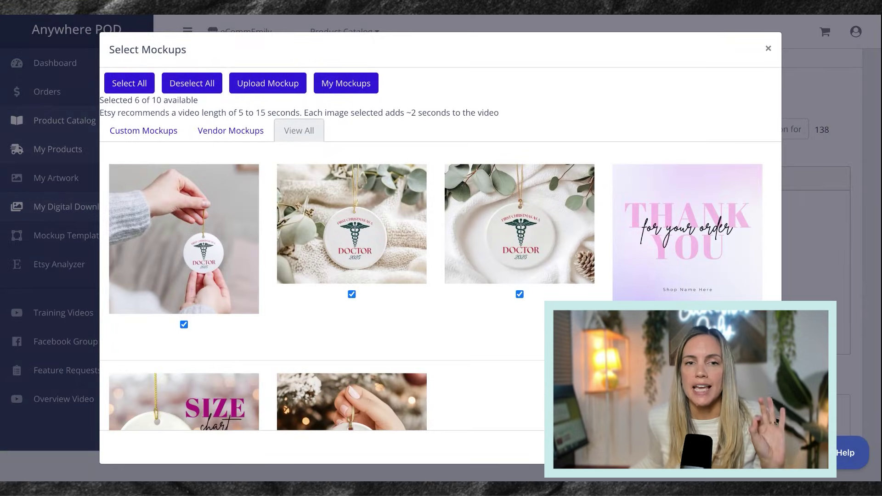
# - Exclude the Thank You and Size chart mockups, leaving four for the Doctor ornament video
pyautogui.click(688, 324)
pyautogui.scroll(-3, 451, 366)
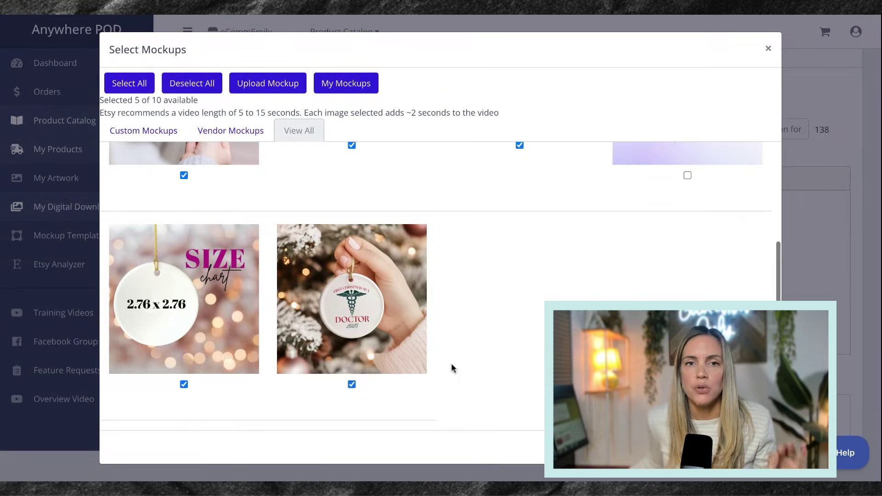
pyautogui.click(184, 385)
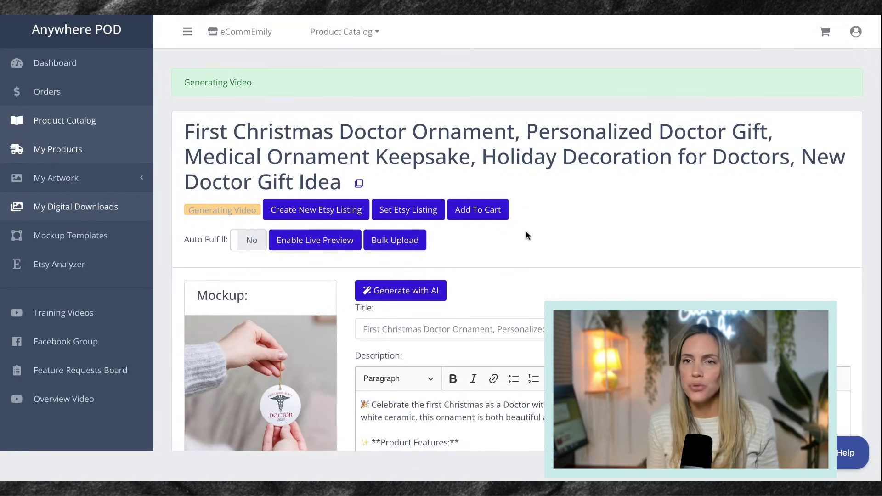
# - Scroll the product list to the Physician Assistant, Occupational Therapist and BCBA listings
pyautogui.scroll(-1, 525, 230)
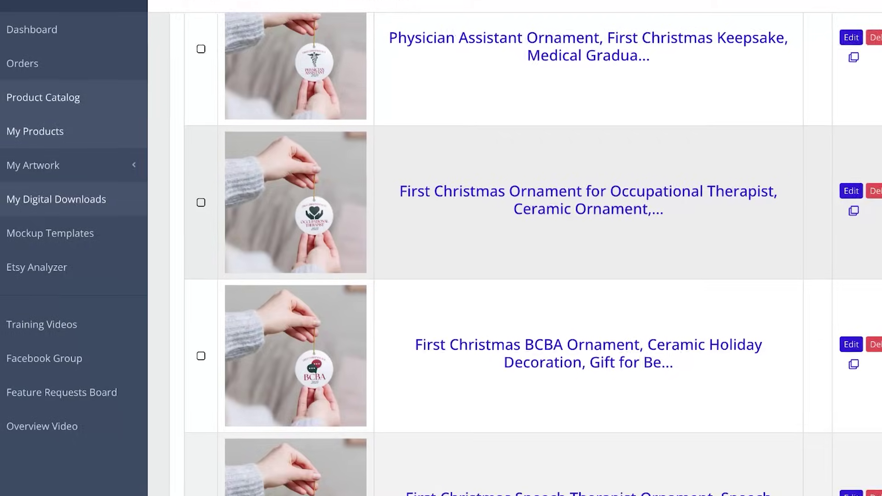